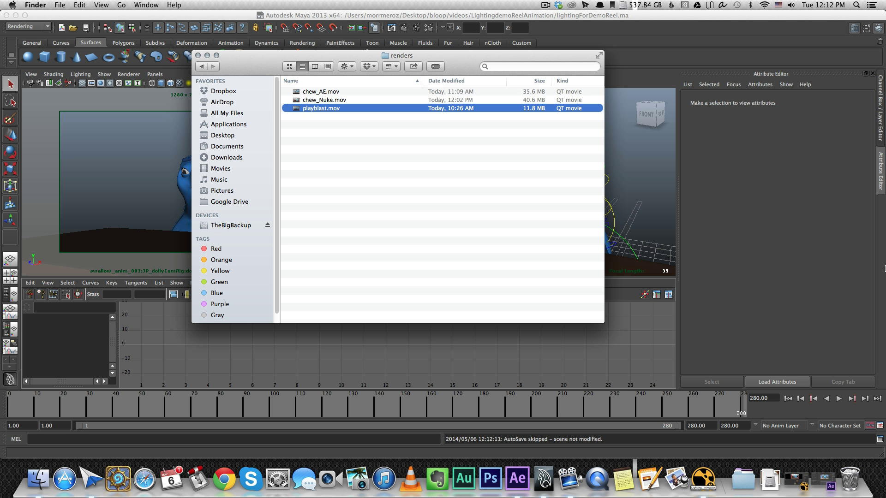
Step: Preview playblast.mov, chew_Nuke.mov and chew_AE.mov from the renders folder, and close the preview
key(space)
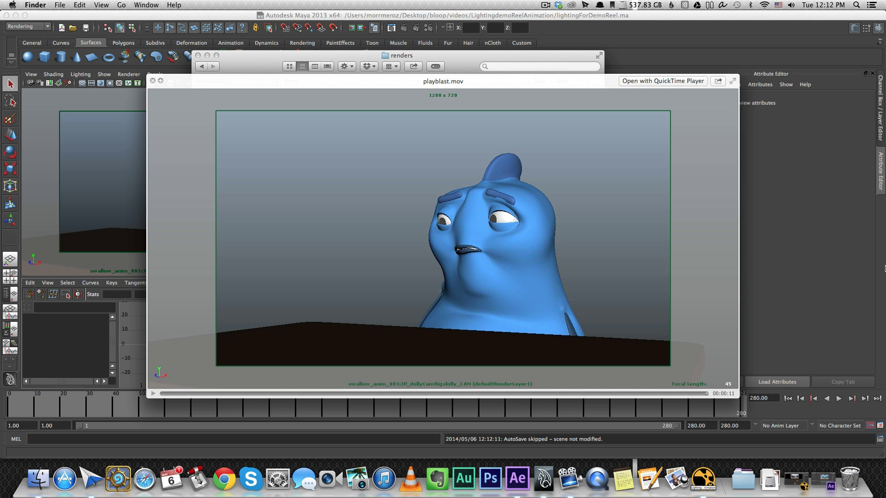
key(space)
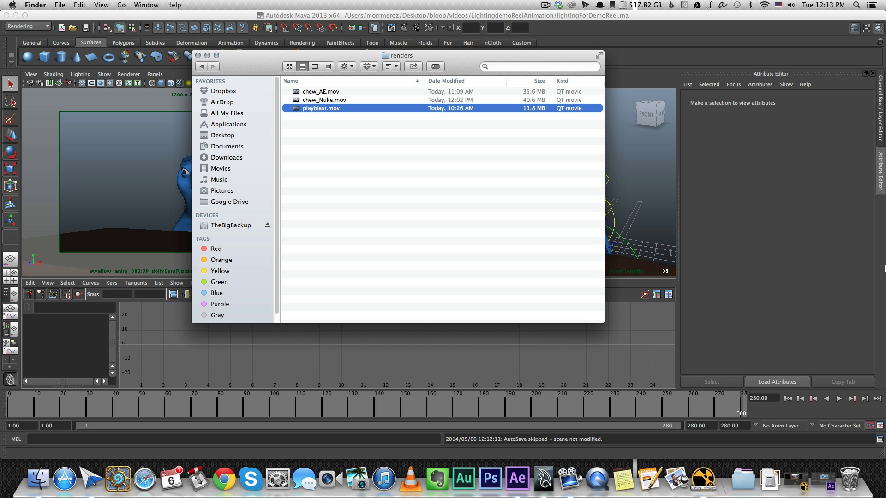
key(Up)
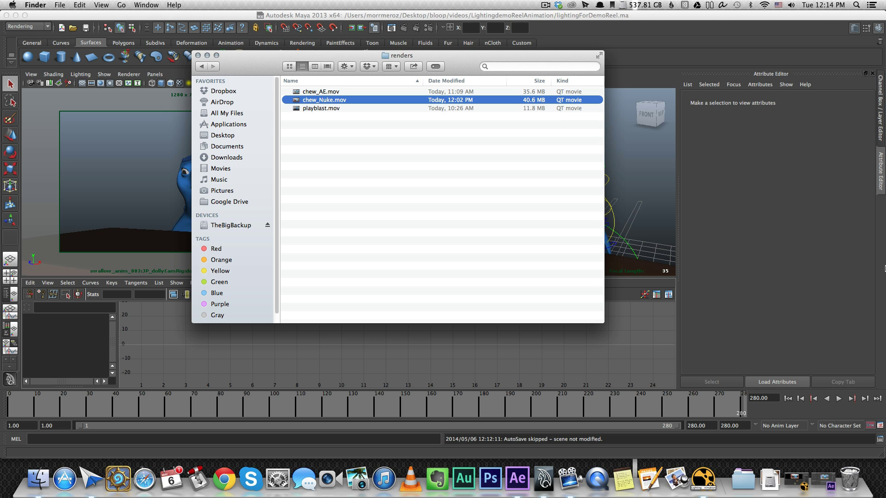
key(space)
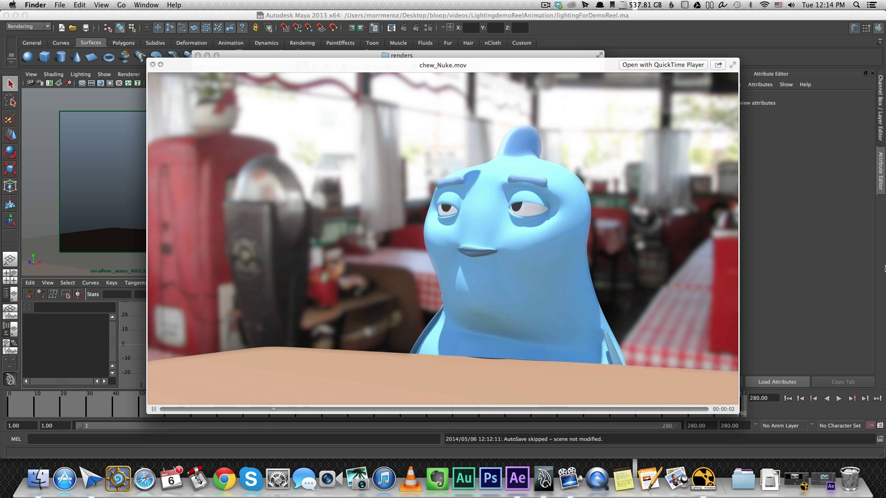
key(Up)
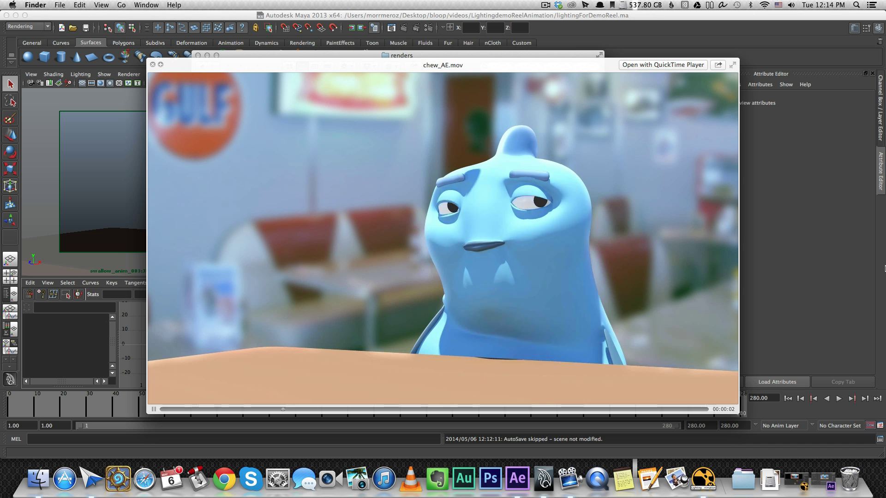
key(space)
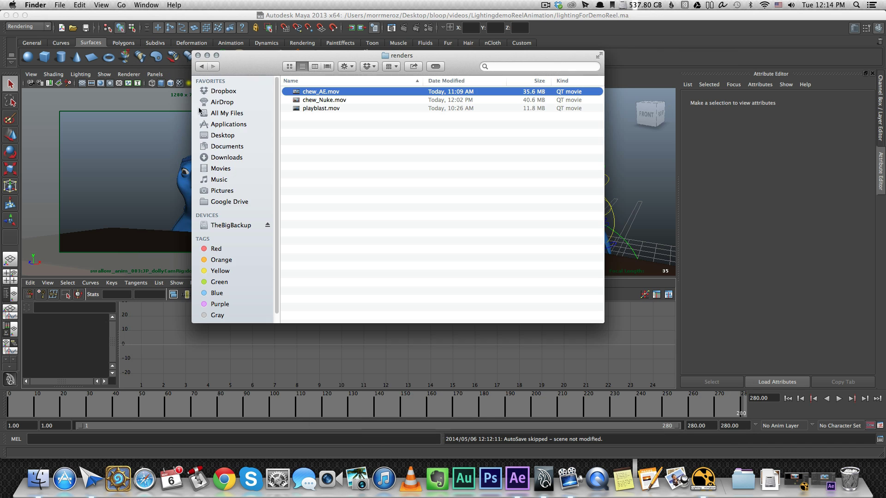
Step: Switch to Maya and review the Common render settings for file output, frame range, renderable camera and image size
click(129, 168)
click(457, 109)
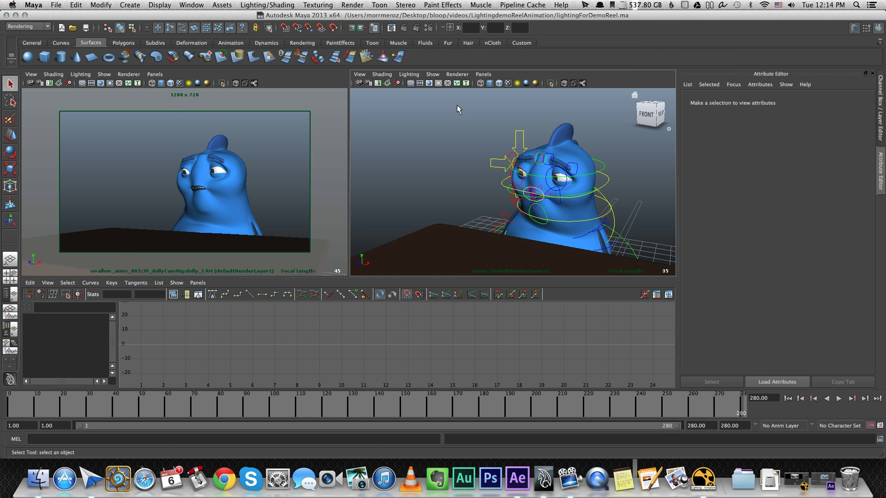
alt+drag(462, 120, 543, 158)
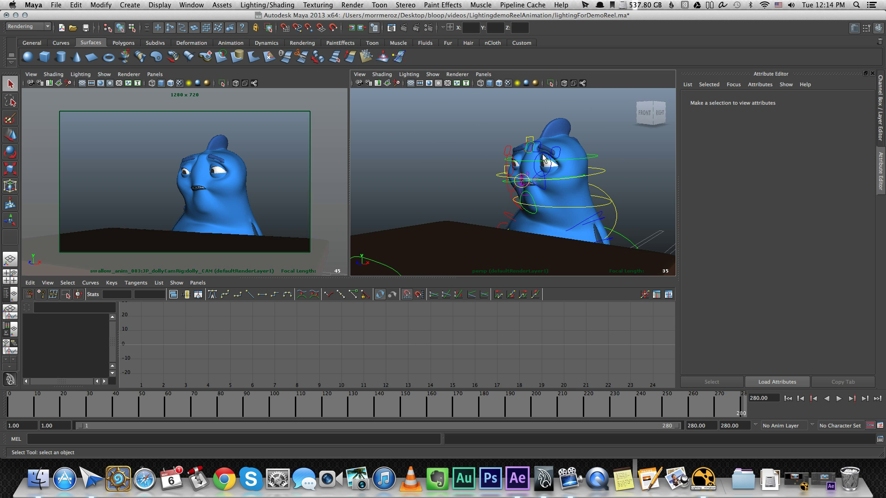
click(428, 27)
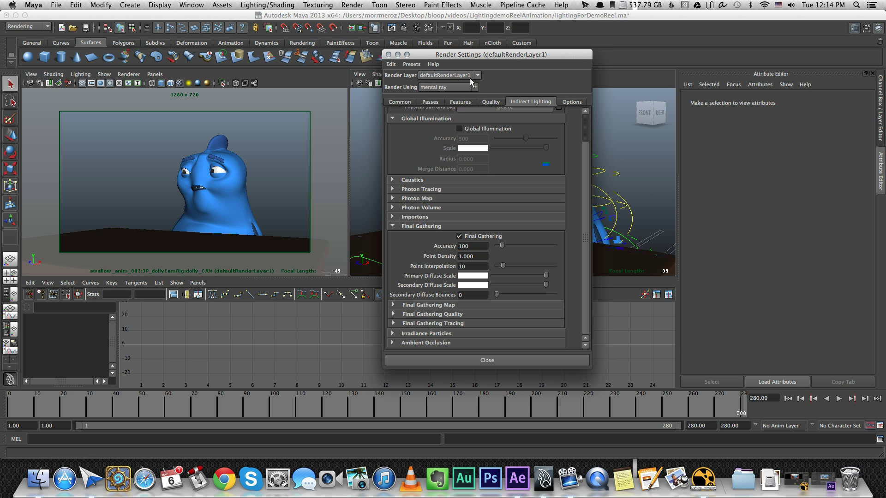
click(403, 102)
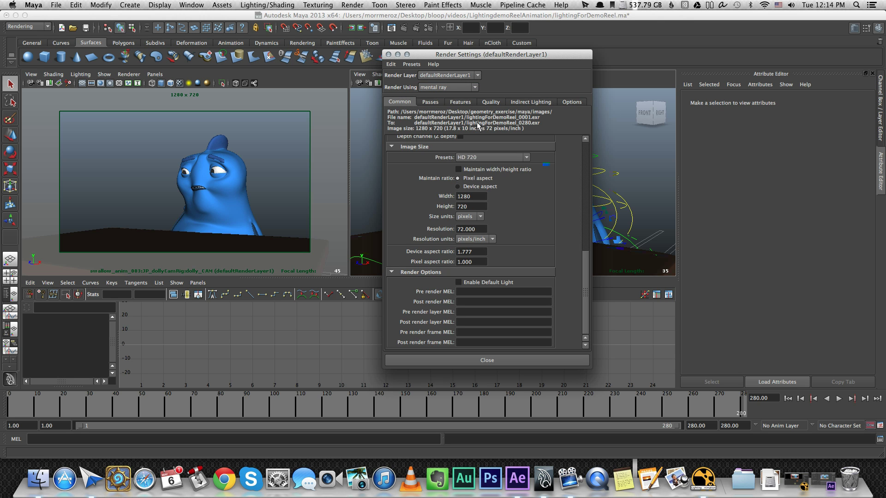
scroll(568, 168, up, 10)
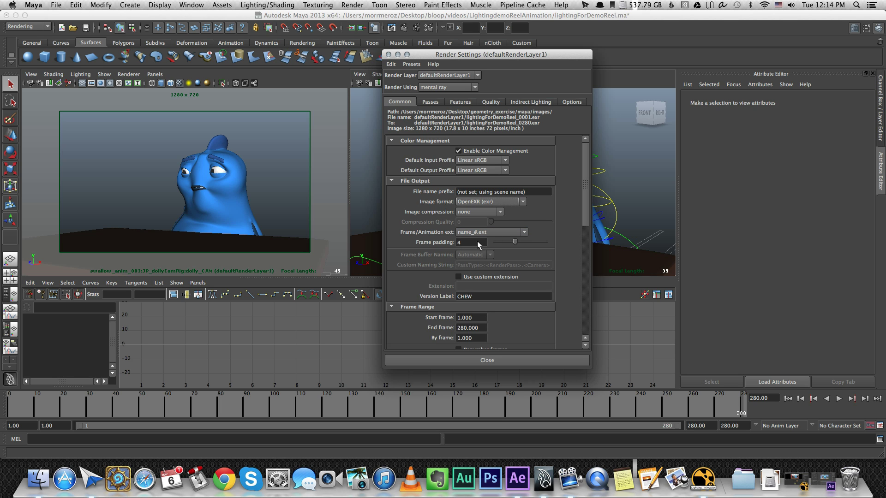
scroll(537, 248, down, 3)
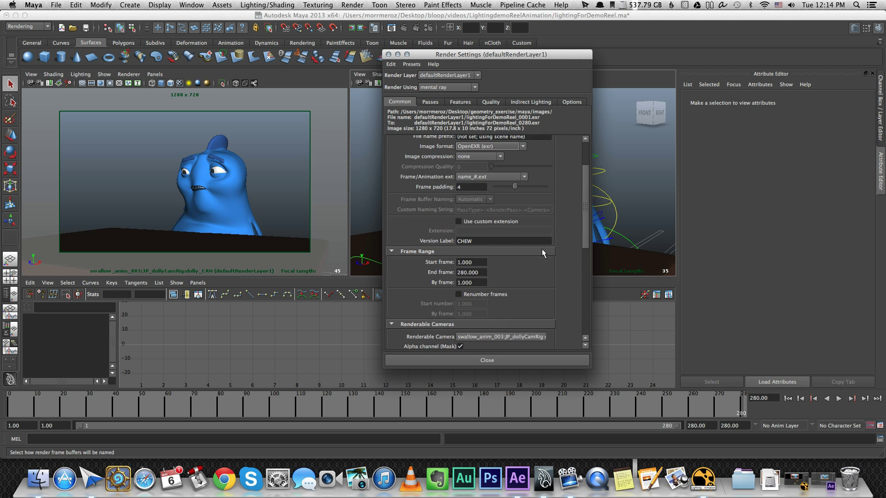
click(476, 241)
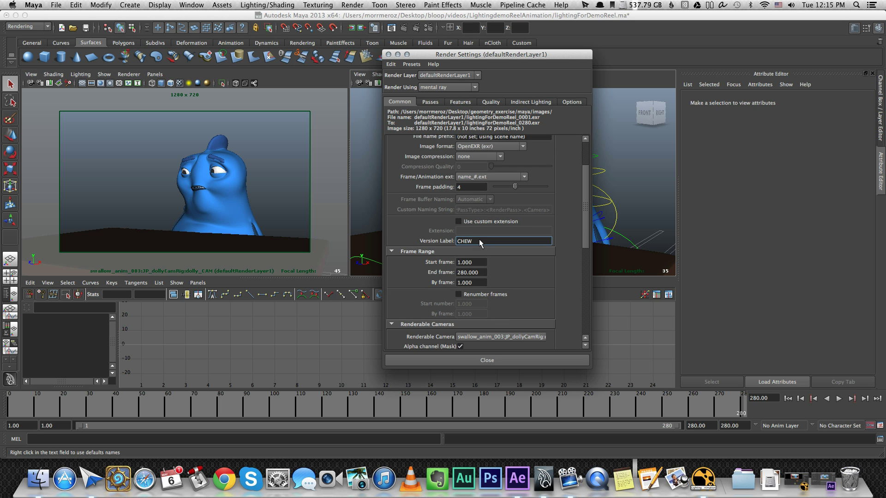
drag(586, 233, 580, 250)
scroll(580, 249, down, 1)
click(475, 204)
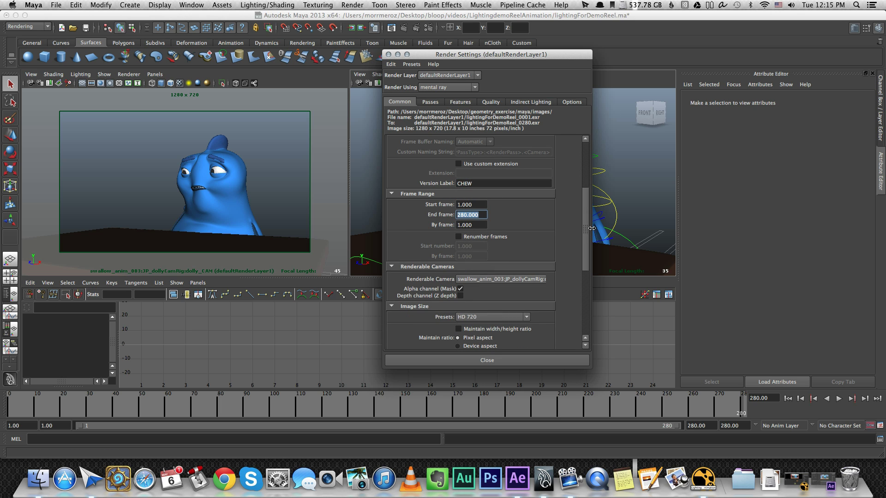
scroll(586, 249, down, 2)
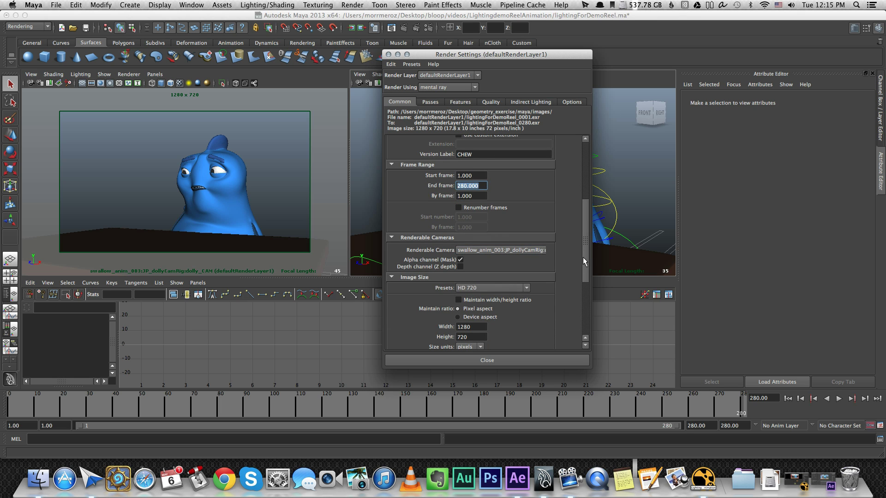
scroll(492, 245, down, 3)
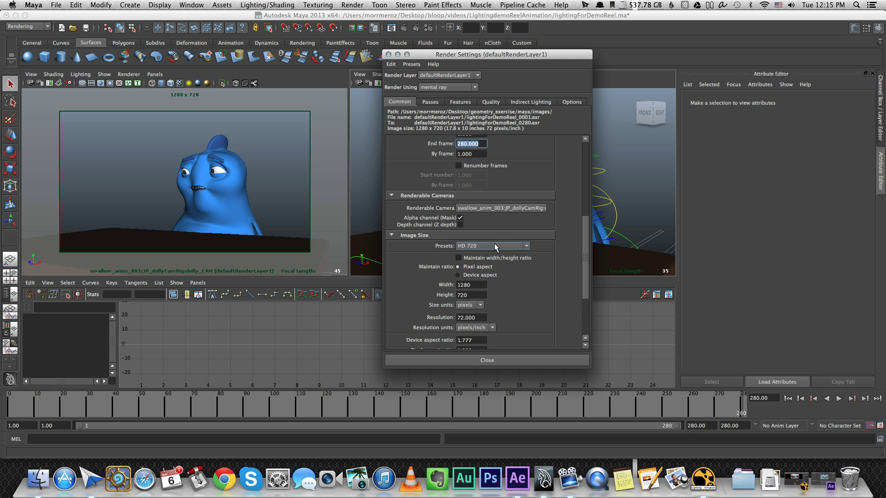
drag(580, 258, 579, 322)
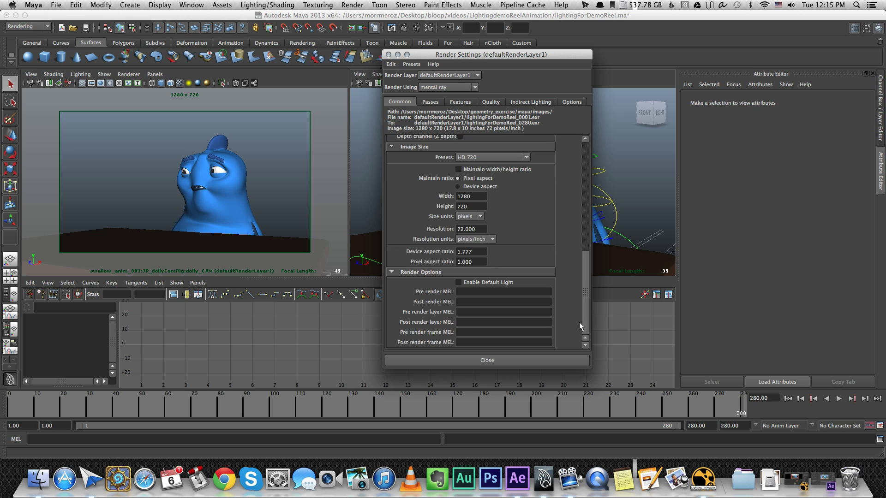
Step: Toggle the Enable Default Light render option on and off
click(459, 282)
click(459, 283)
click(459, 282)
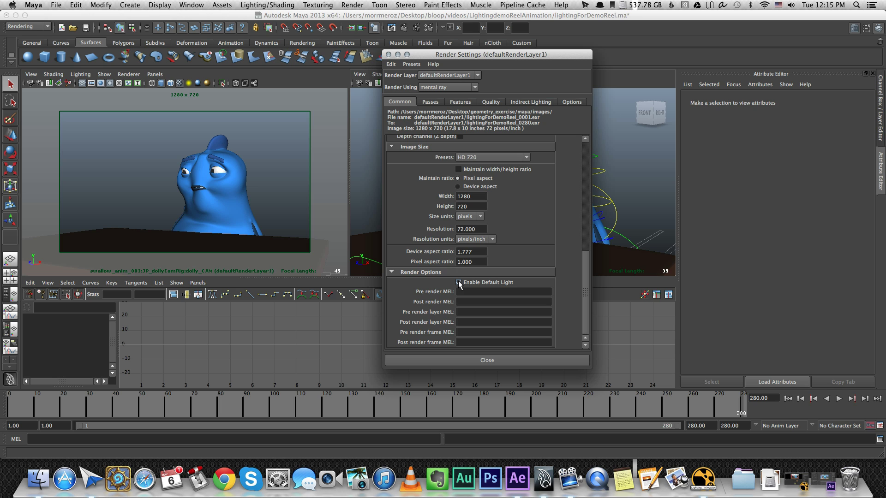
Step: Display the scene's render passes alongside the render layer list, moving the render settings clear of the perspective view
click(430, 102)
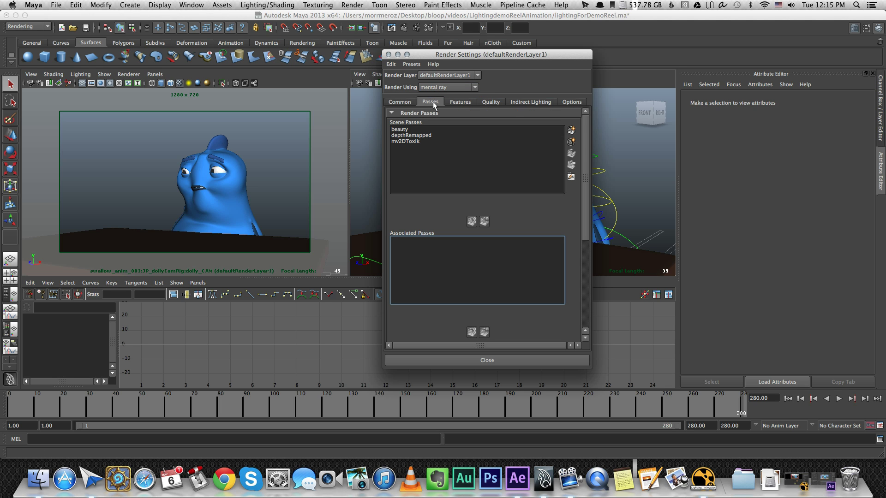
click(880, 119)
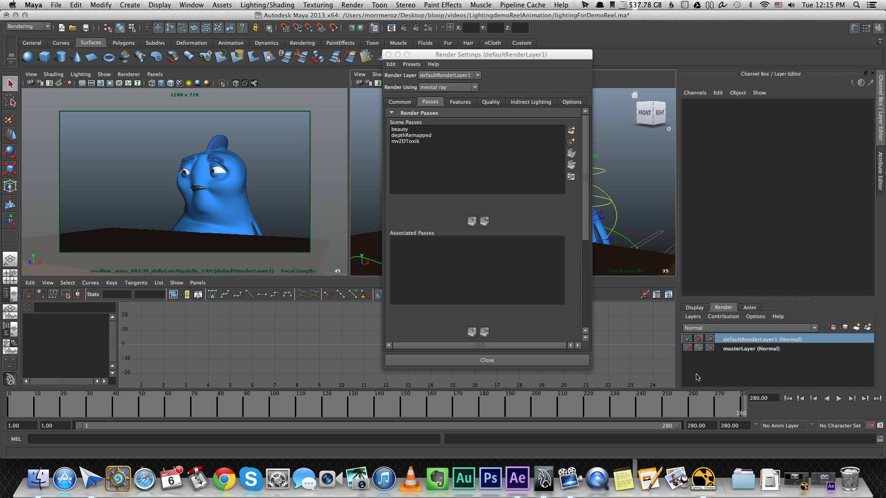
drag(473, 55, 262, 50)
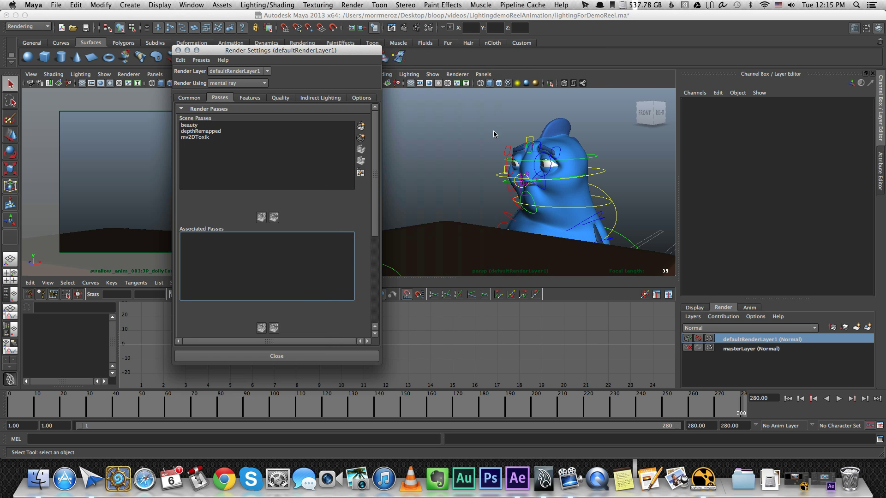
scroll(456, 154, down, 5)
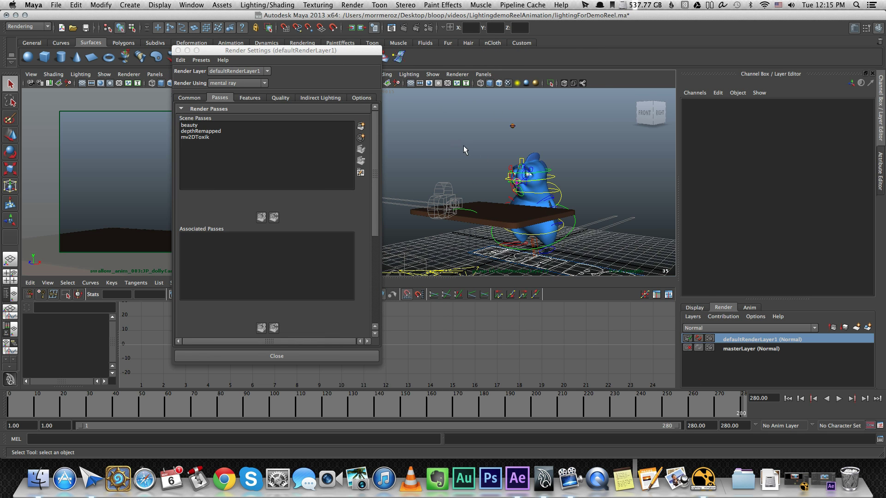
alt+drag(464, 146, 449, 145)
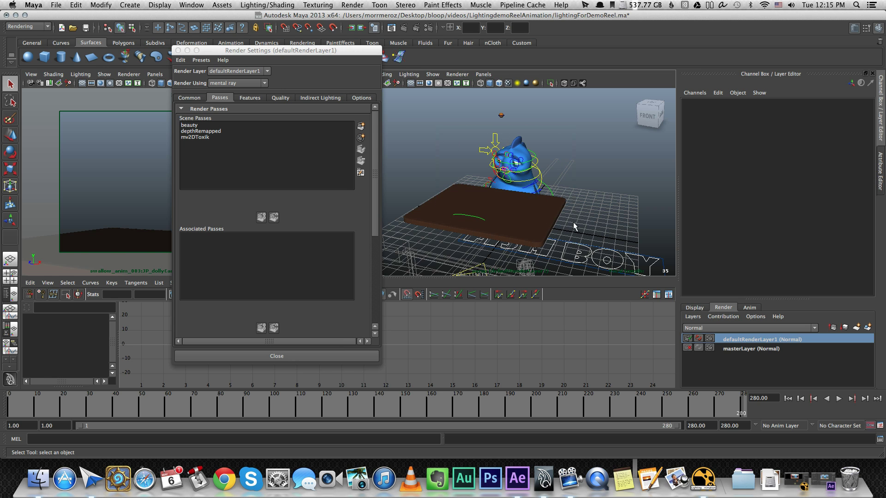
key(ctrl+shift+a)
click(692, 316)
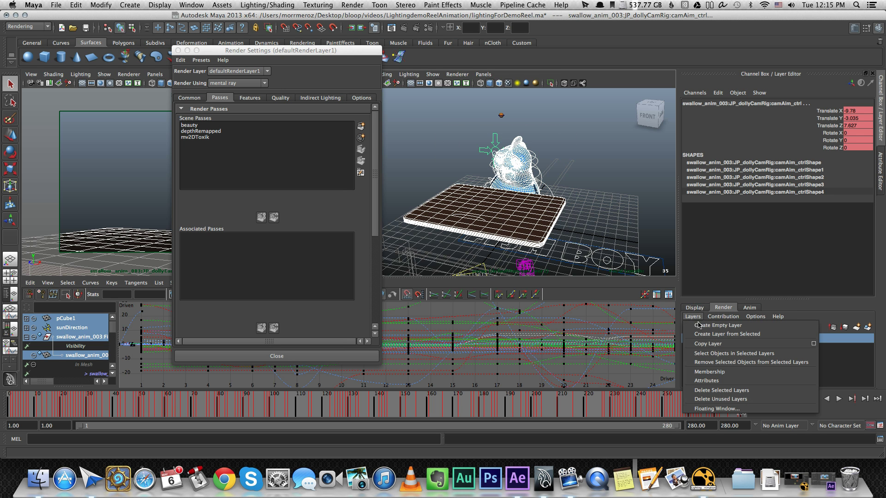
click(586, 165)
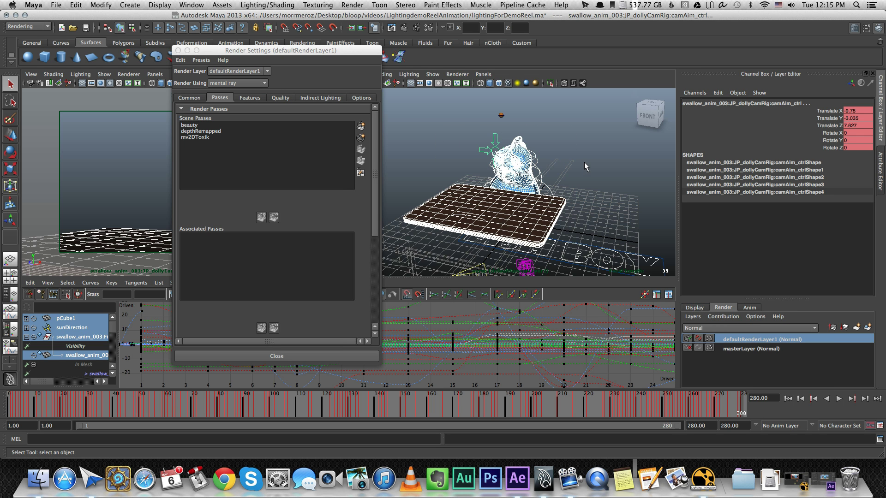
click(584, 162)
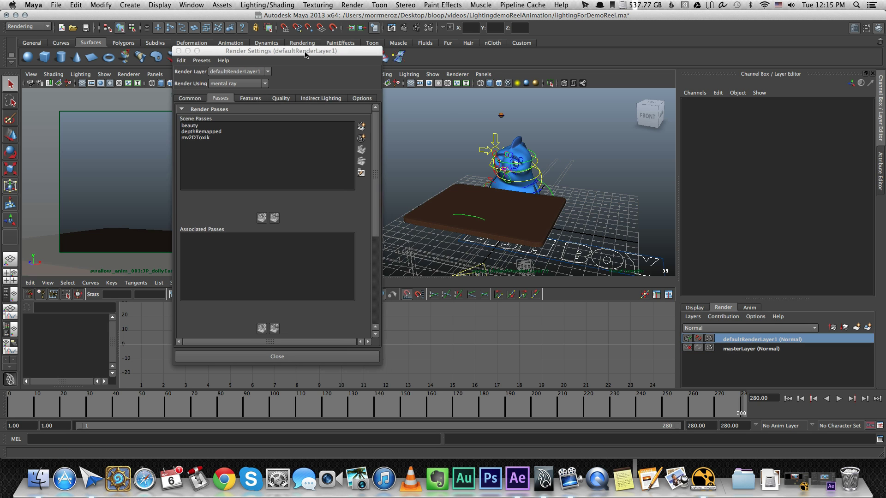
drag(256, 50, 455, 77)
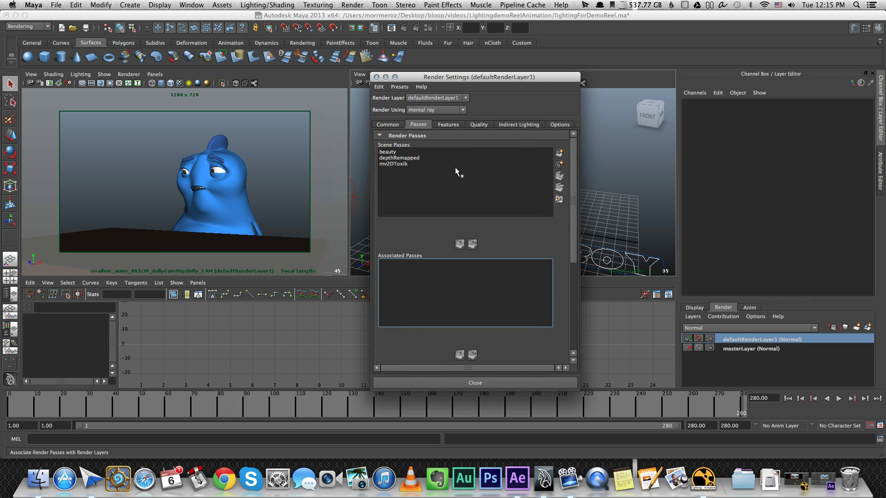
Step: Look through the render passes available for creation, including 2D Motion Vector, and close the list
click(559, 154)
drag(369, 124, 621, 106)
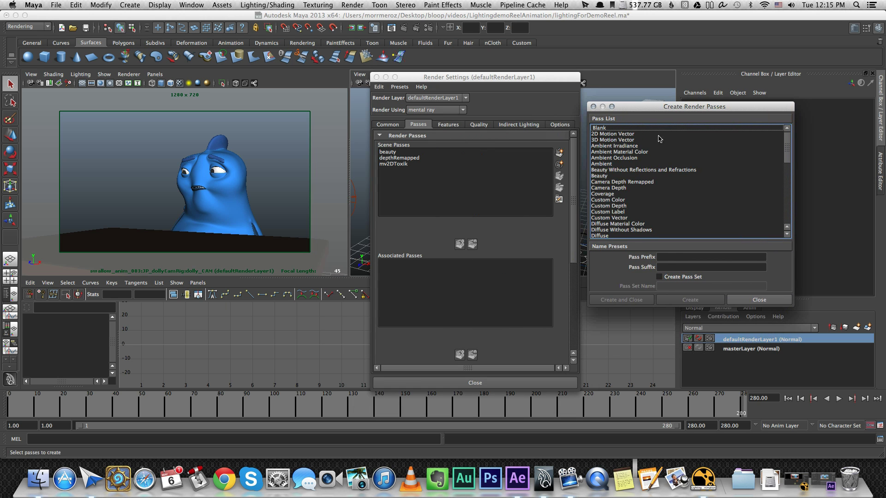
click(620, 133)
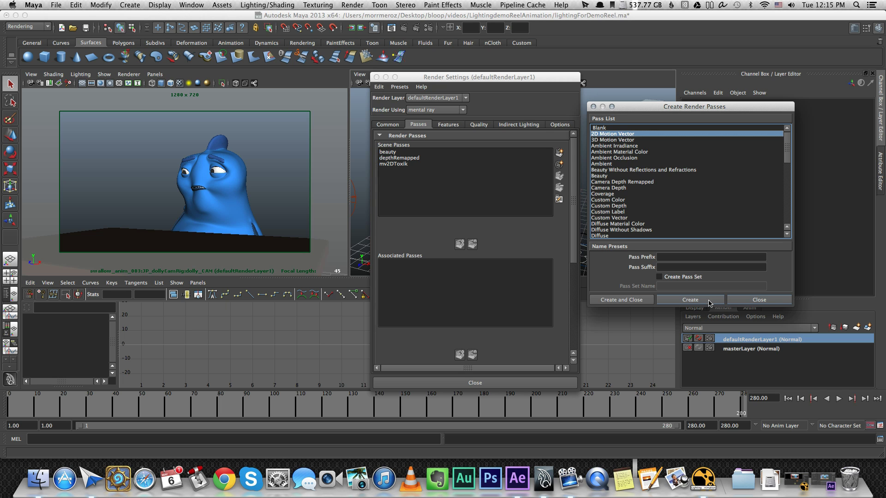
click(754, 300)
Step: Associate the beauty, depthRemapped and mv2DToxik scene passes with defaultRenderLayer1
click(417, 153)
click(418, 159)
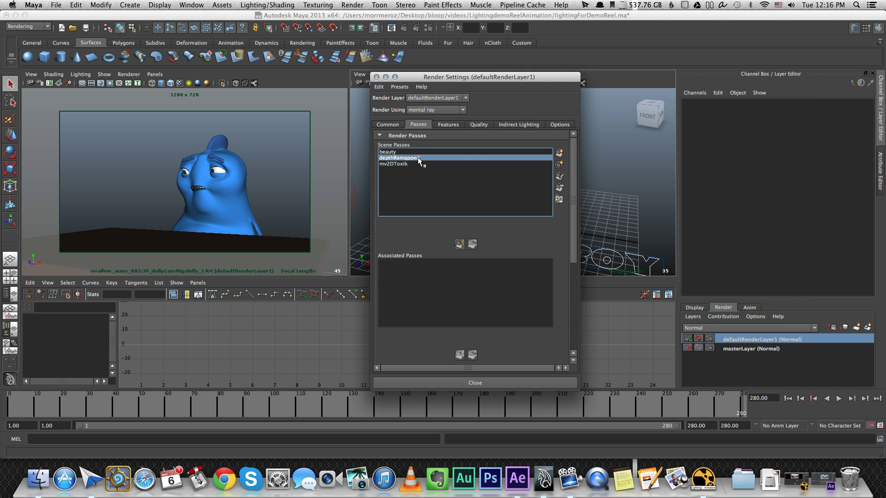
click(417, 165)
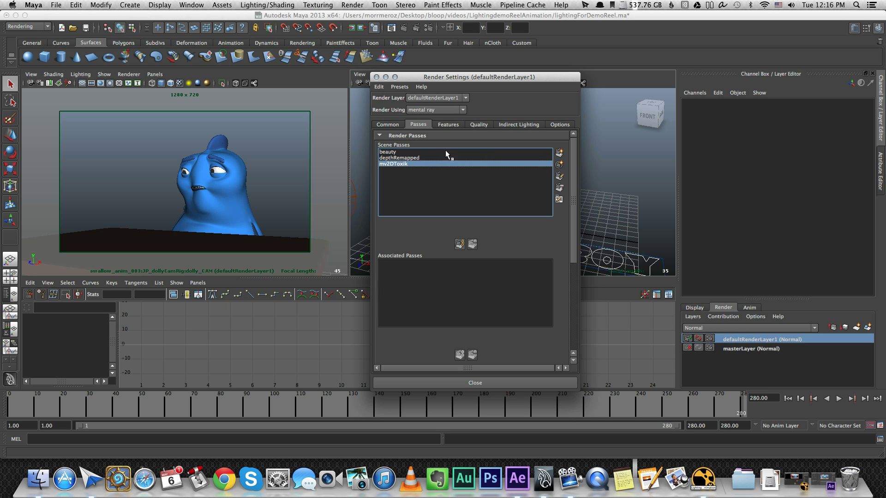
drag(398, 152, 412, 165)
drag(475, 157, 689, 336)
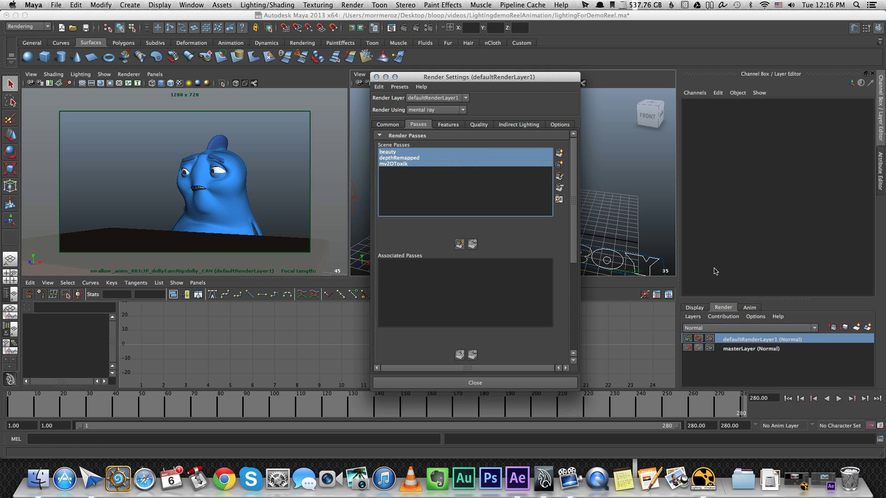
click(459, 244)
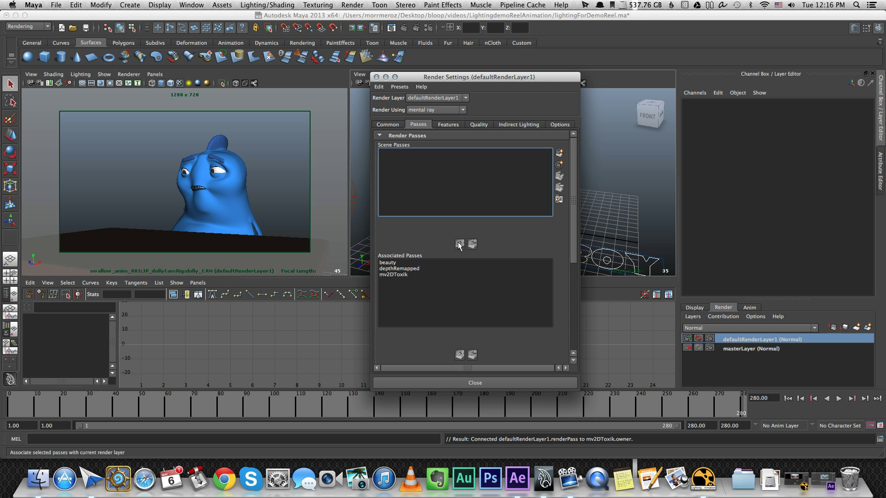
Step: Set the mental ray quality preset to Production for defaultRenderLayer1
mouse_move(630, 99)
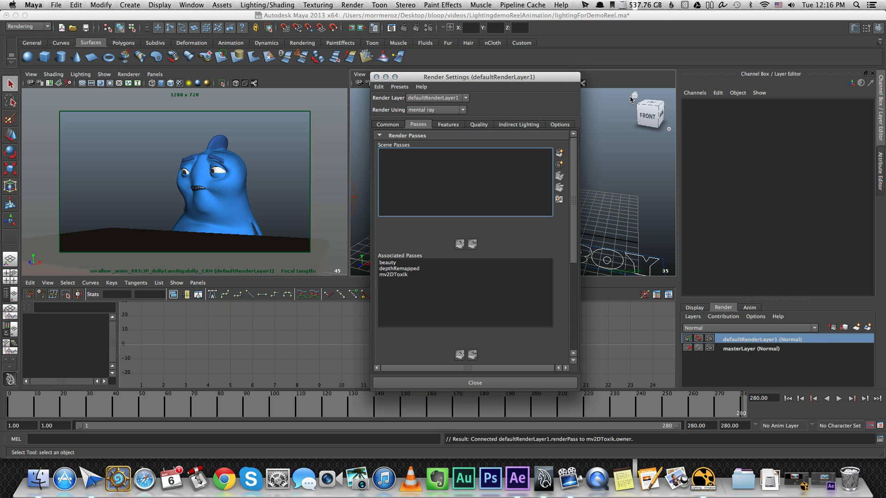
click(448, 124)
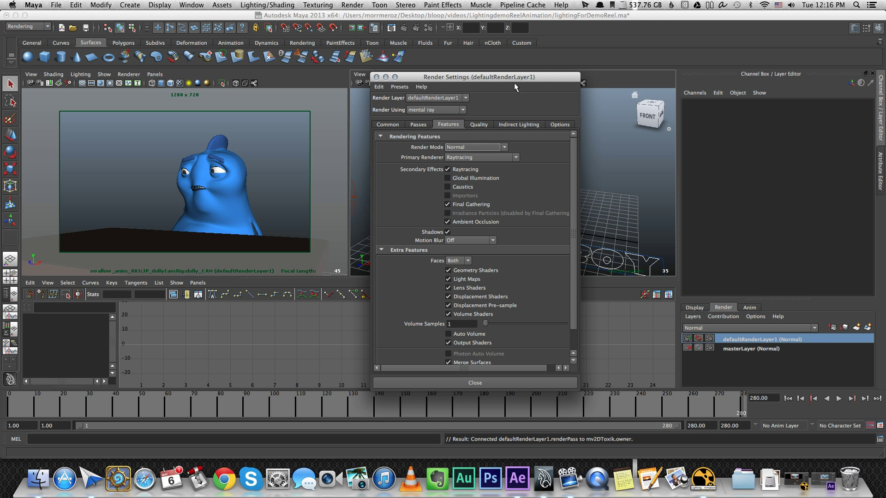
click(478, 123)
scroll(511, 143, up, 15)
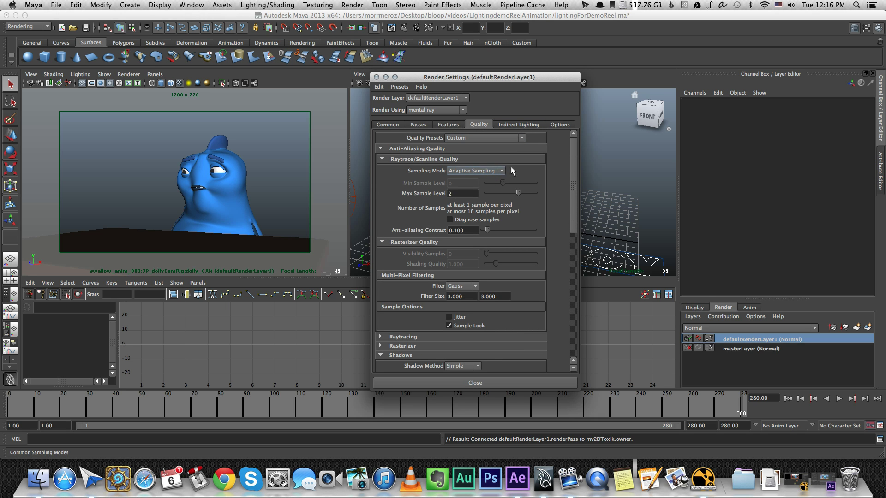
click(518, 138)
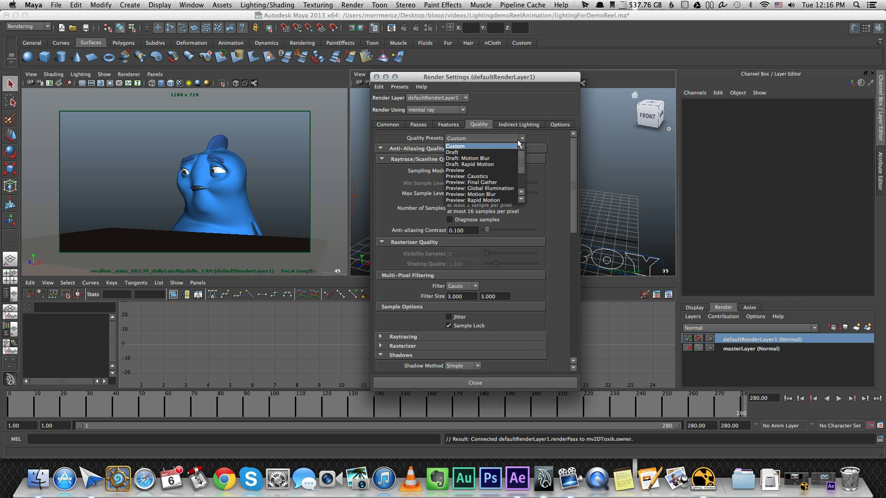
drag(521, 160, 520, 179)
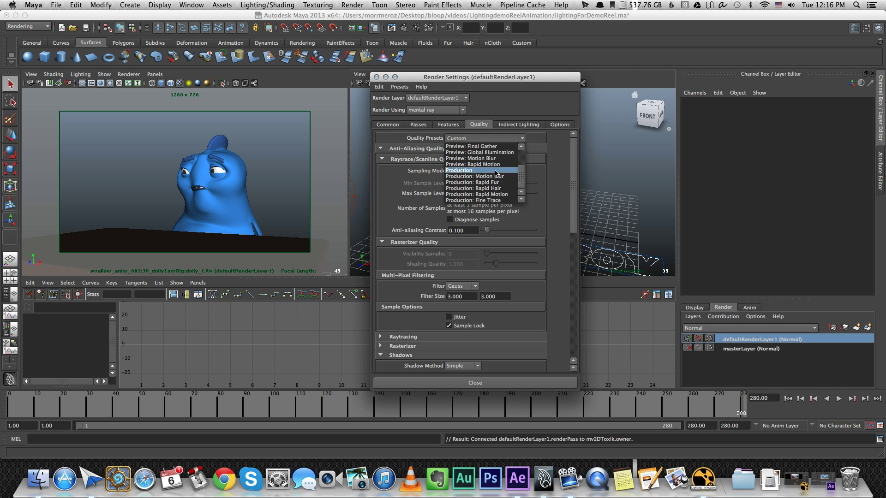
click(505, 170)
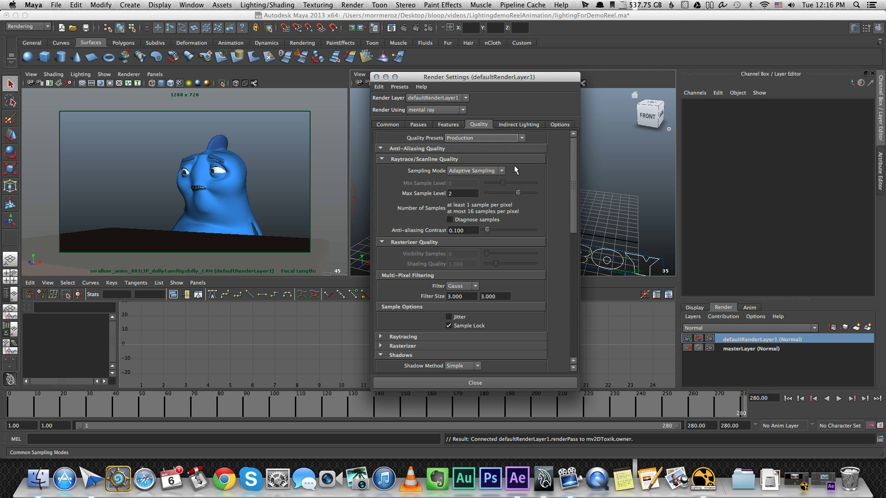
Step: Enable Final Gathering in the indirect lighting settings of defaultRenderLayer1
click(513, 124)
drag(575, 153, 575, 128)
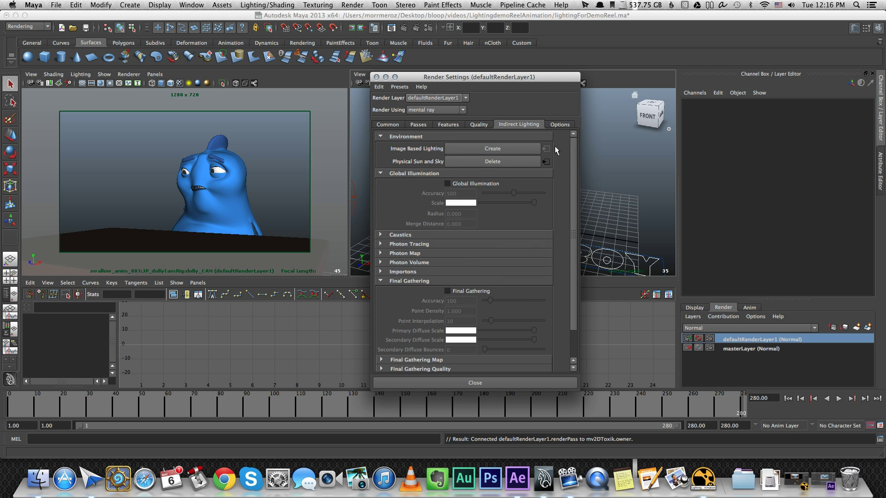
click(464, 291)
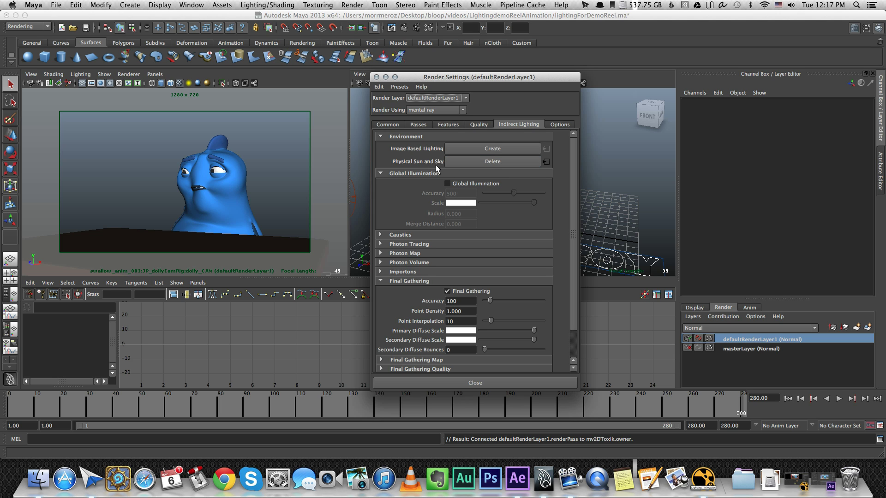
Step: Examine the attributes of the Physical Sun and Sky node mia_physicalsky1, toggling Use Background off and on again
click(546, 161)
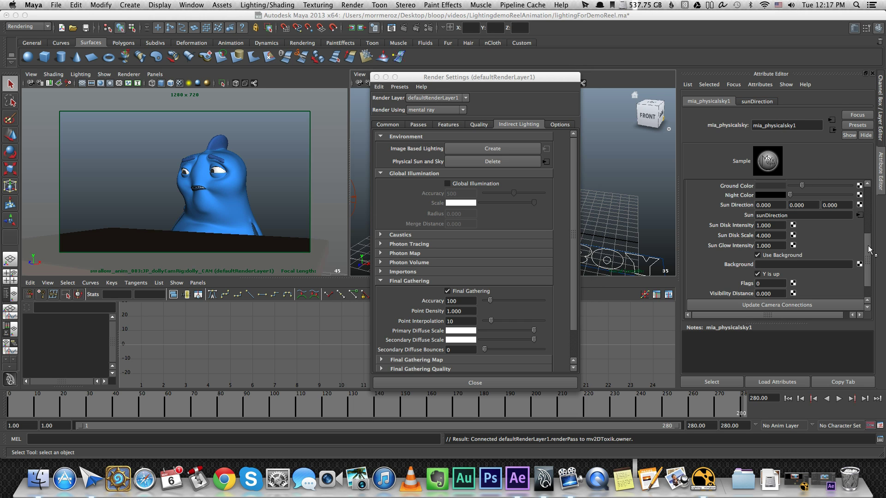
scroll(869, 250, up, 3)
click(750, 102)
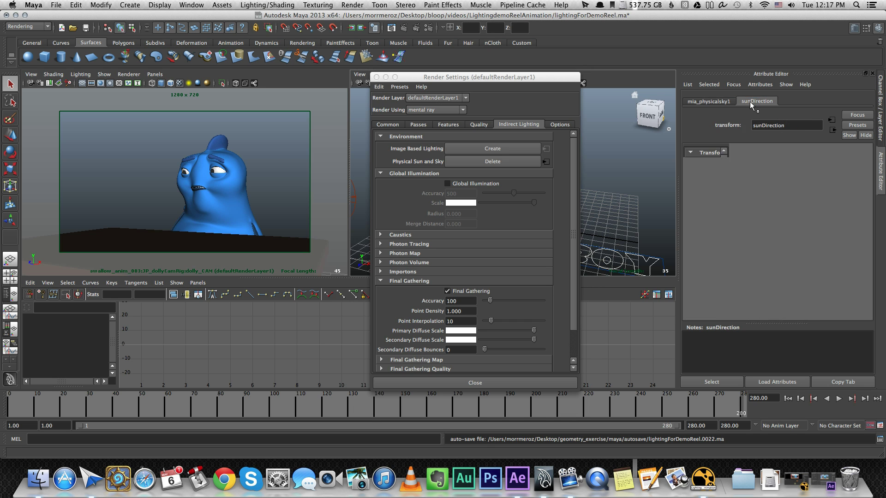
click(705, 102)
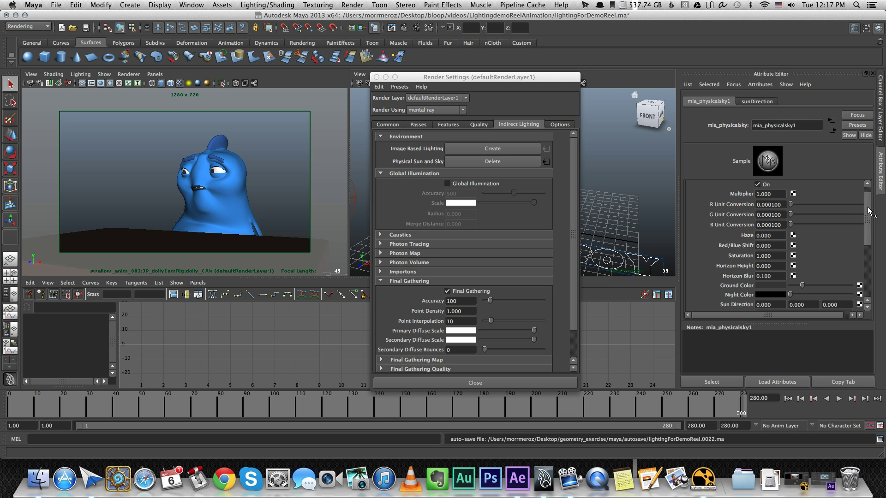
scroll(869, 210, up, 1)
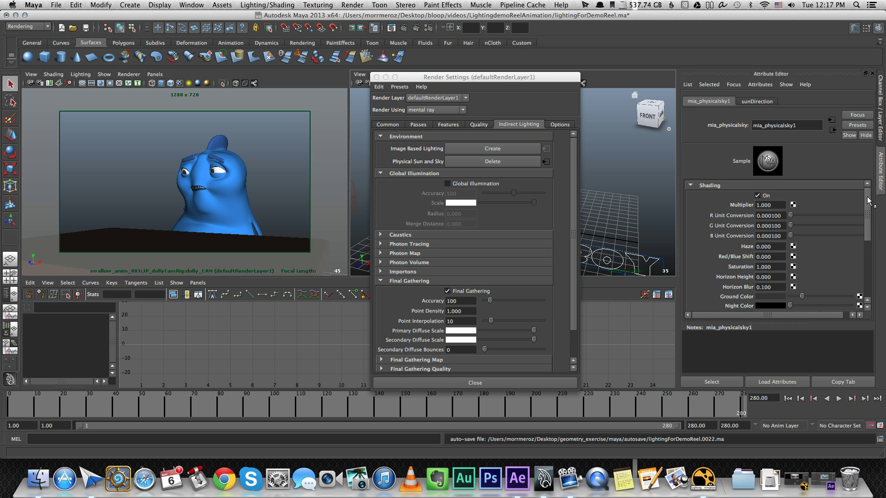
scroll(867, 201, down, 6)
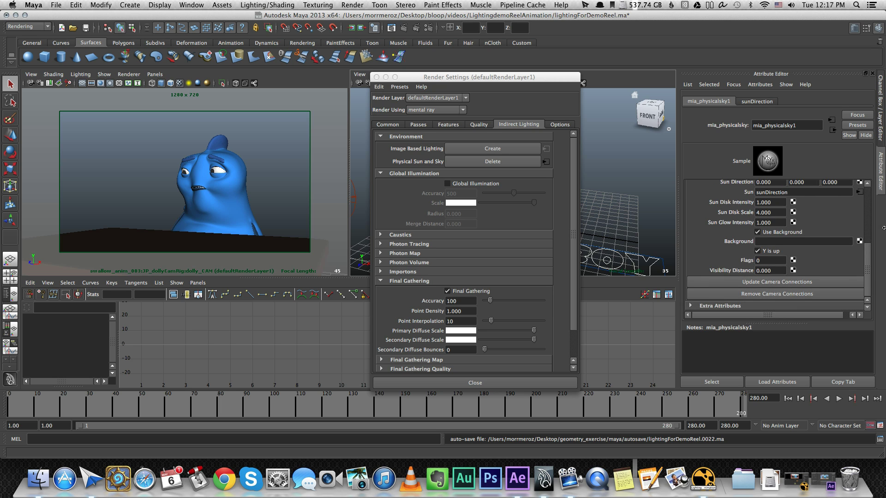
click(757, 232)
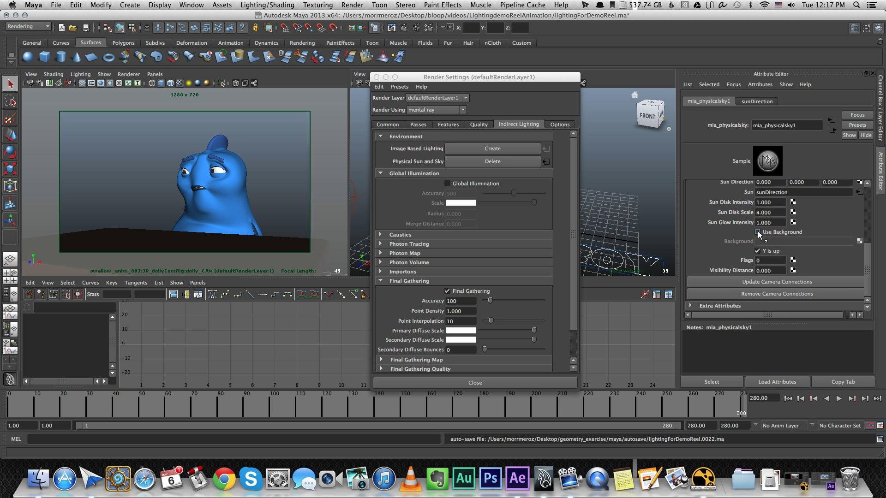
click(757, 232)
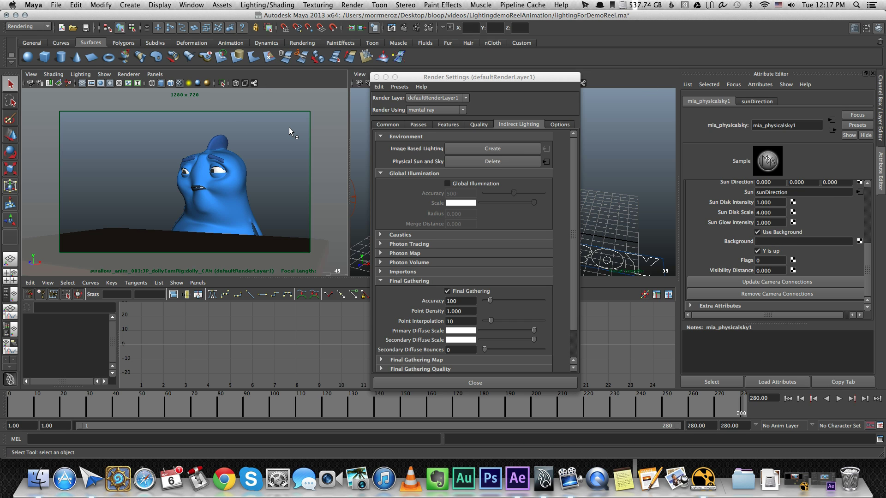
Step: Render the current frame with mental ray as a test, and close the render view and the render settings
click(403, 27)
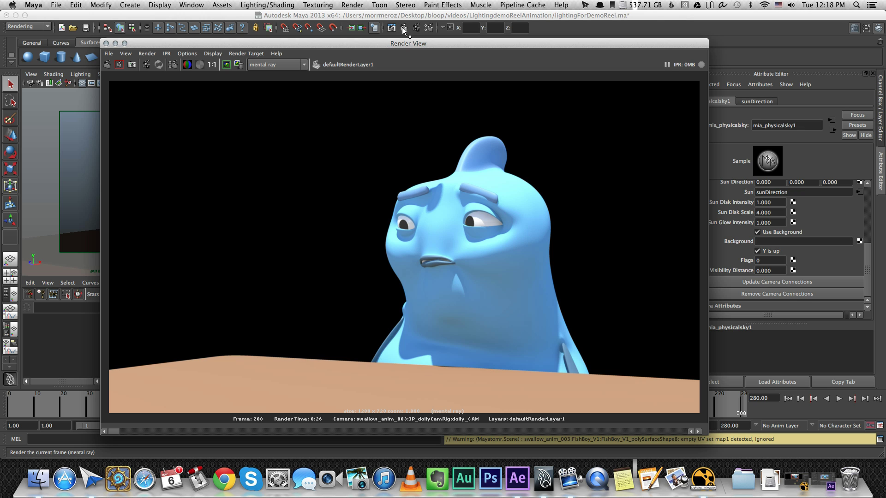
click(106, 43)
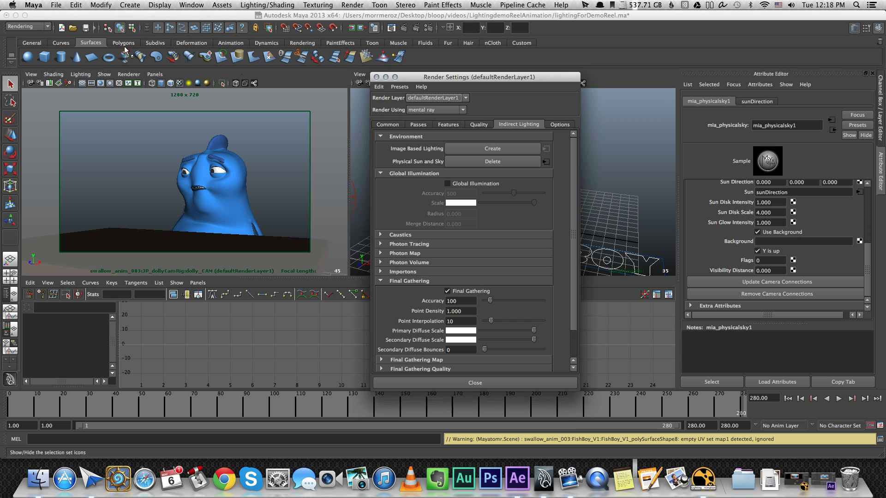
click(376, 78)
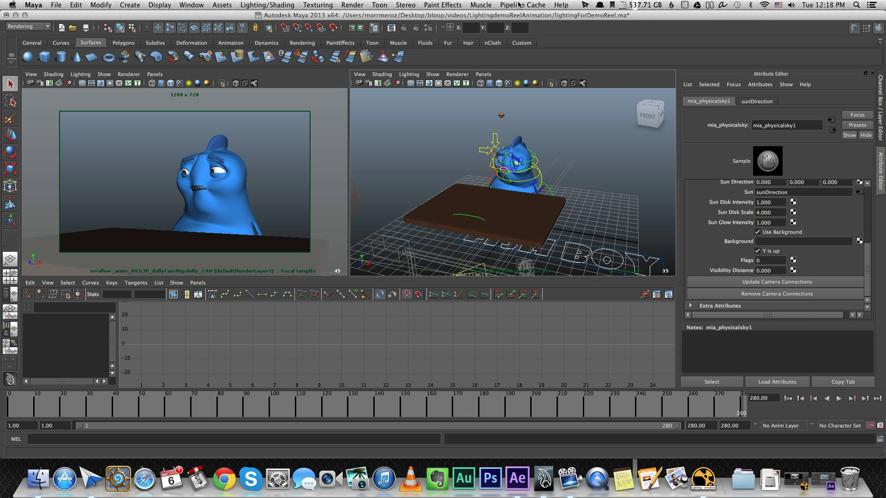
click(345, 5)
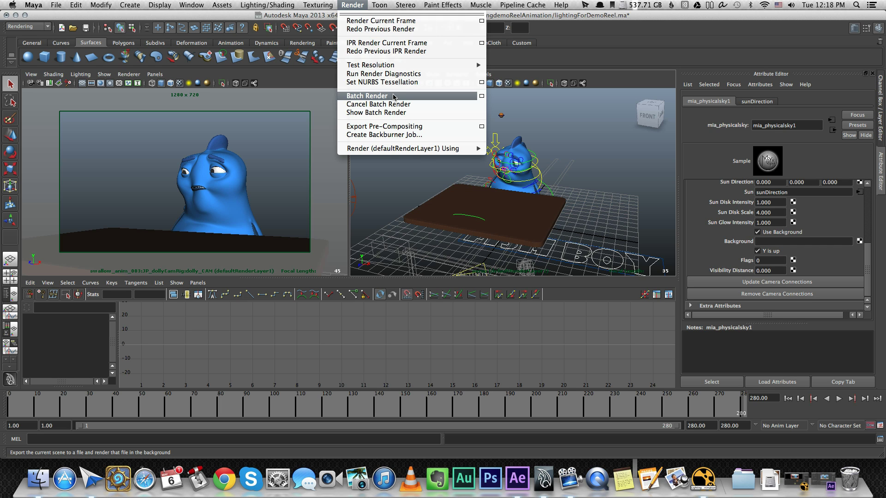
click(546, 106)
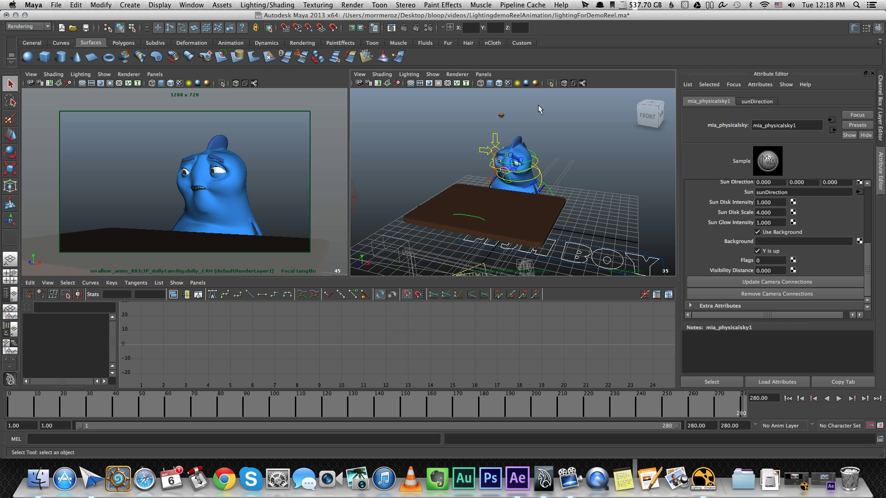
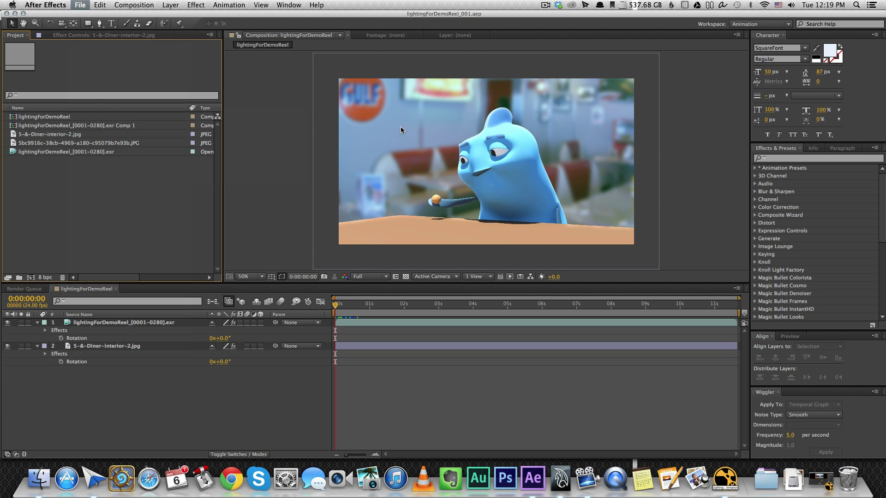
Step: In After Effects, select chewNuke_0280.tiff for import as a TIFF sequence and cancel the import
click(358, 94)
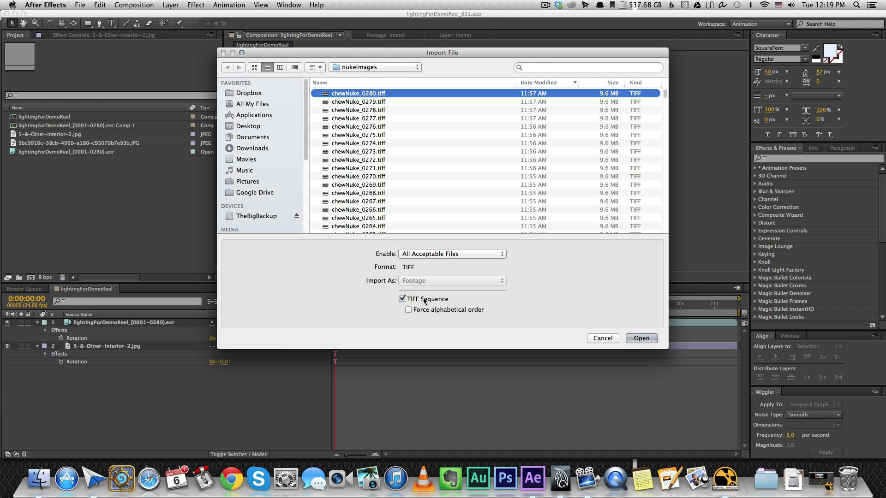
click(628, 342)
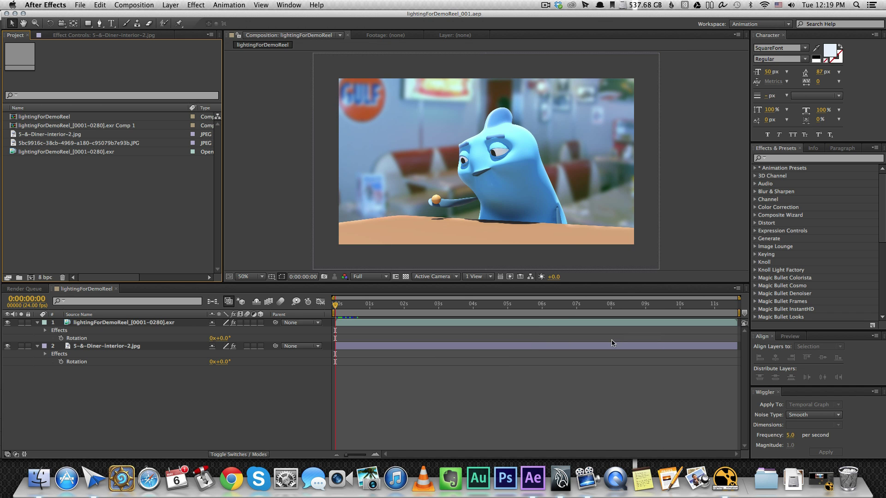
Step: Create a new composition from the lightingForDemoReel_[0001-0280].exr sequence and scrub through its frames
click(63, 154)
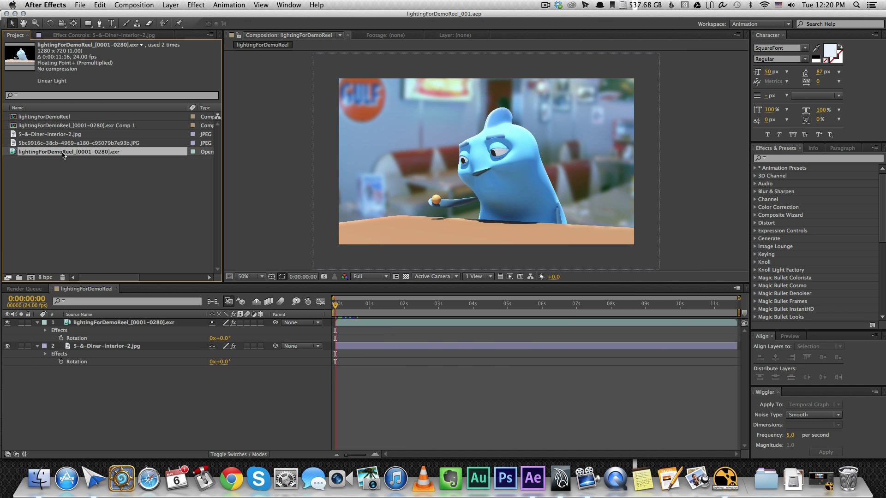
drag(63, 154, 31, 278)
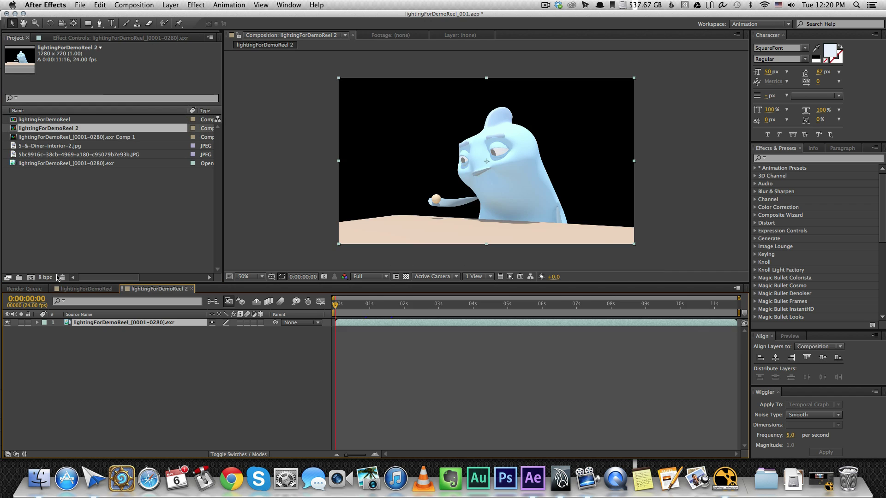
click(431, 366)
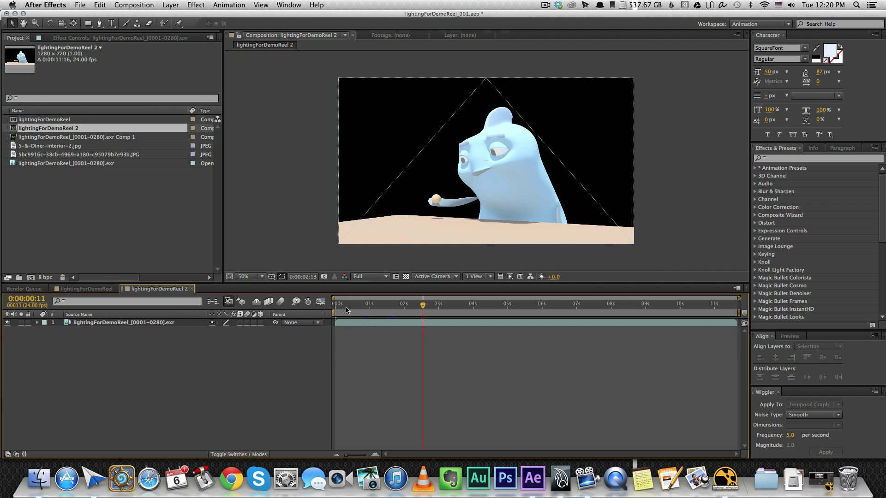
Step: Apply the EXtractoR effect to the lightingForDemoReel_[0001-0280].exr layer
click(369, 329)
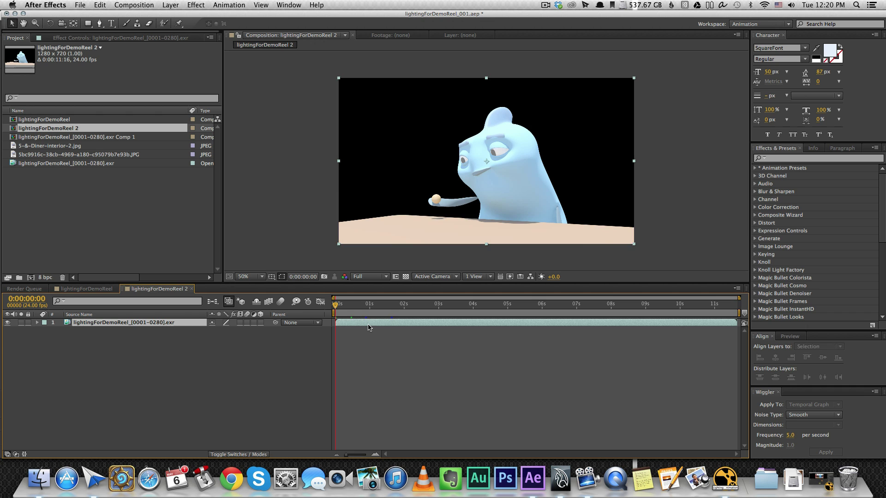
click(819, 158)
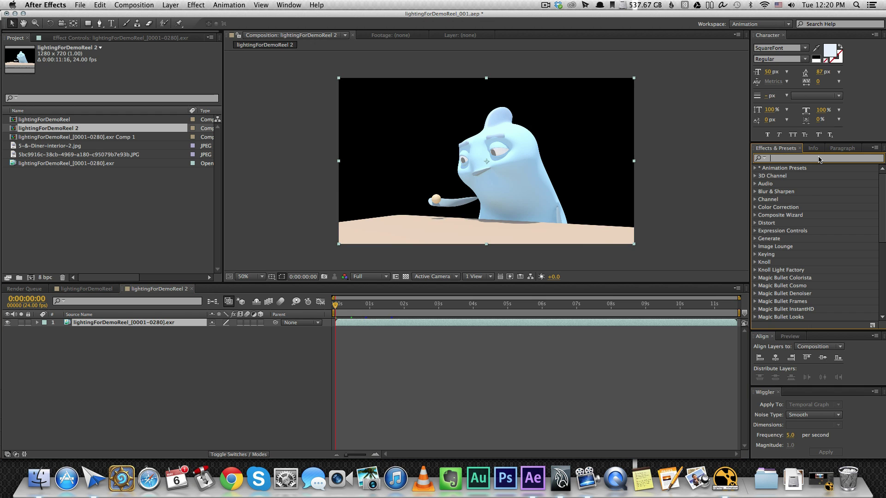
text(extr)
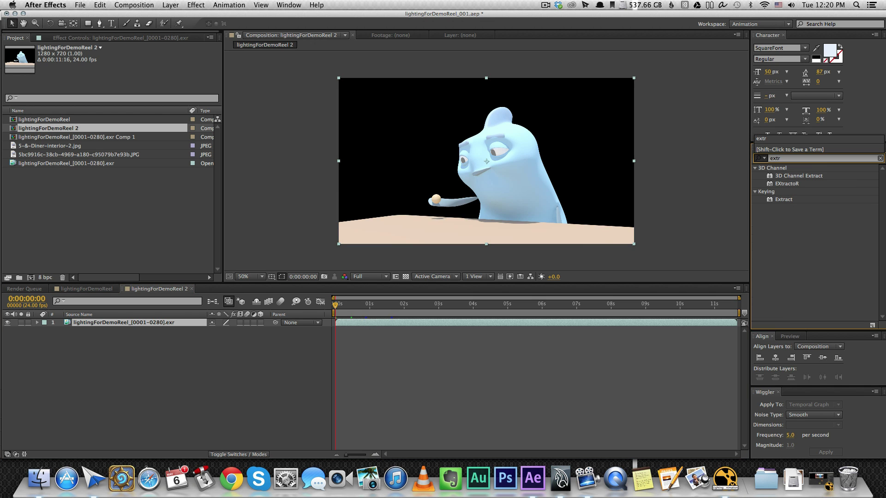
drag(792, 186, 650, 319)
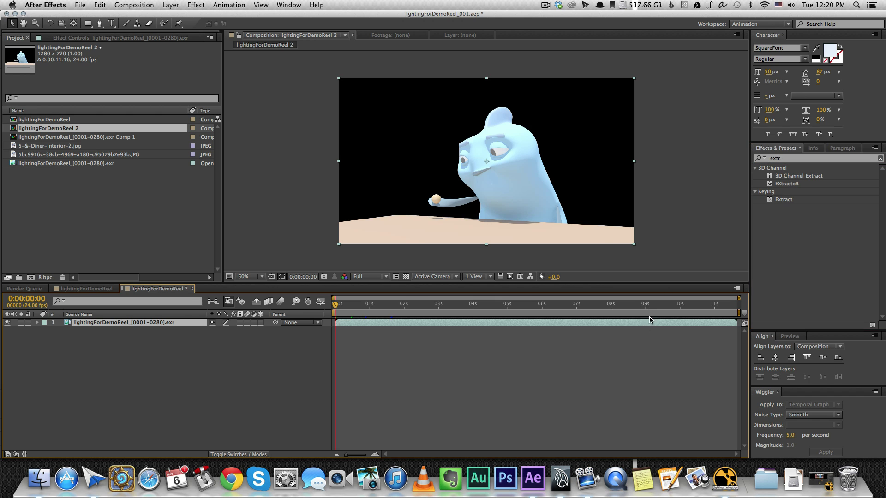
double_click(781, 185)
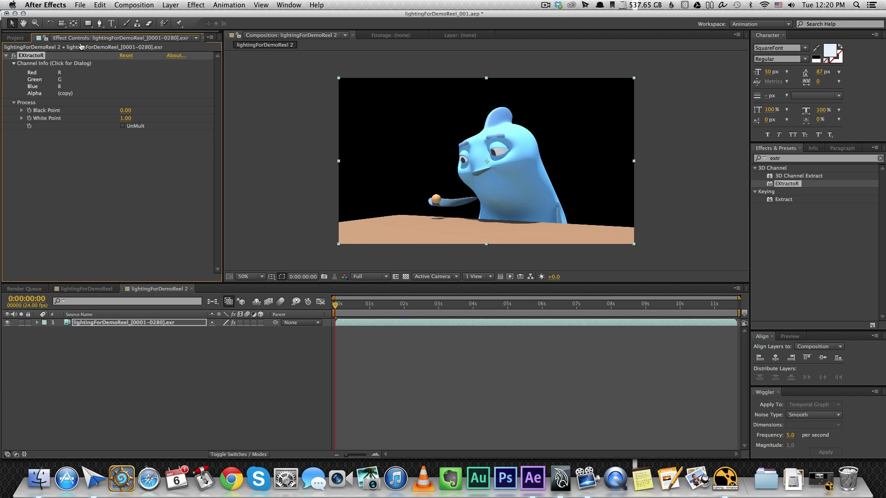
Step: Try the 5bc9916c diner photo as the background, and use 5-&-Diner-interior-2.jpg beneath the EXR layer instead
click(15, 38)
drag(75, 156, 119, 356)
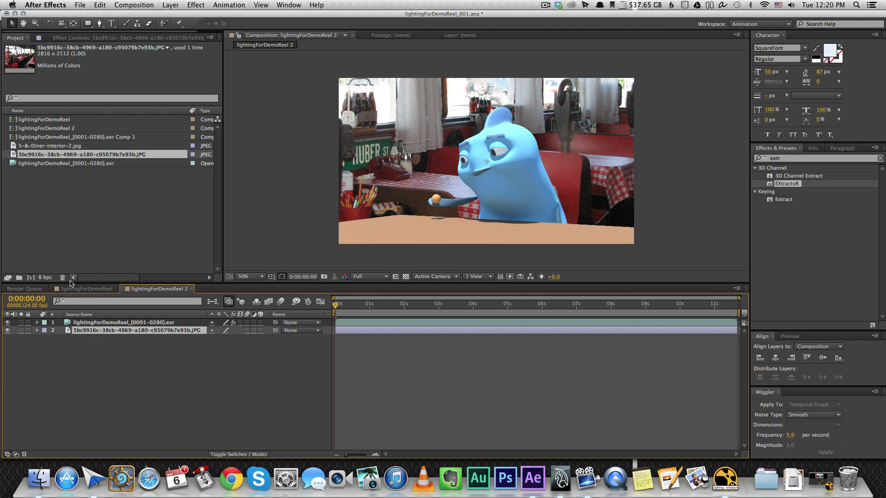
key(Delete)
drag(73, 146, 124, 397)
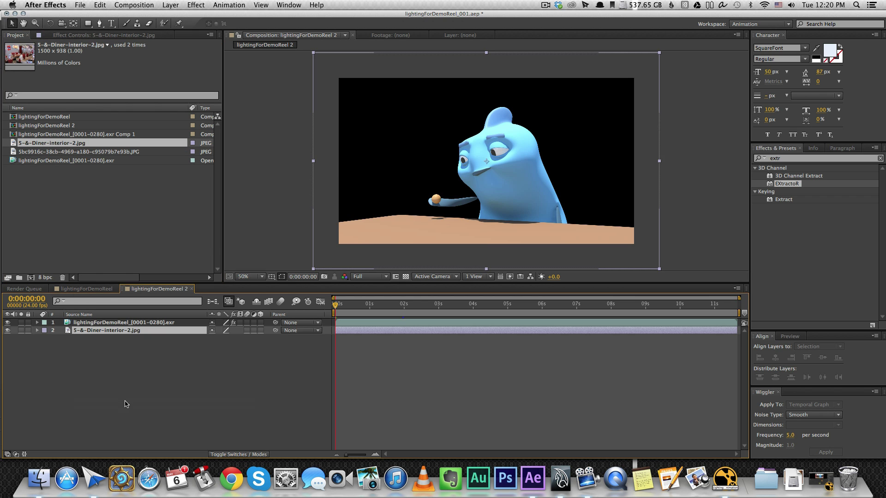
Step: Apply the Fast Blur effect to the 5-&-Diner-interior-2.jpg background layer
click(796, 159)
text(fast)
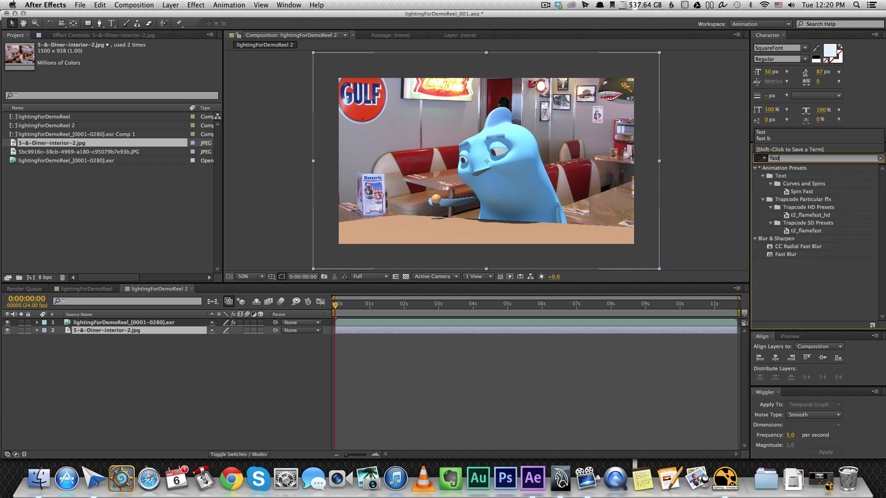
double_click(786, 184)
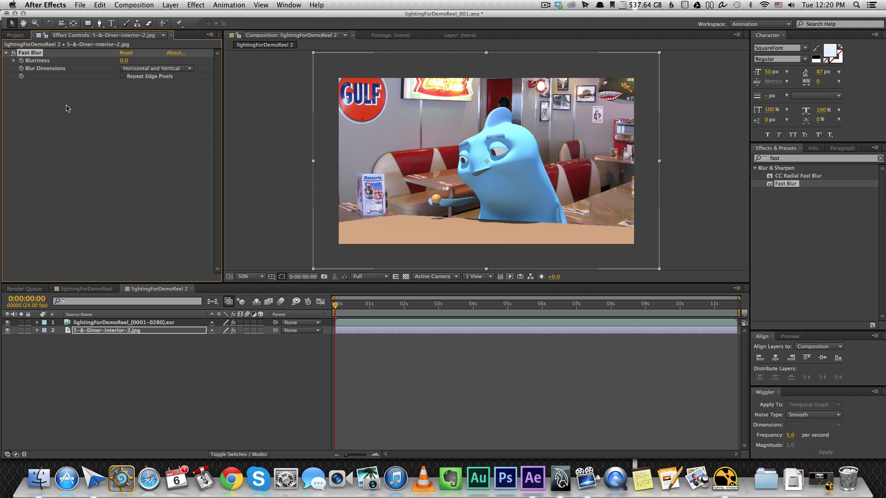
Step: Set the Fast Blur blurriness of the diner background to 17.0
drag(123, 60, 131, 61)
click(212, 369)
scroll(491, 176, up, 2)
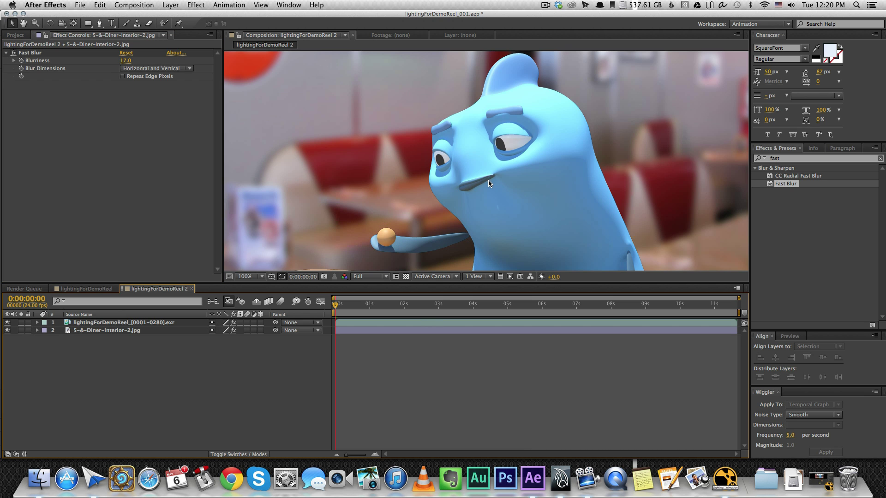
Step: Enable UnMult in the EXtractoR effect of the lightingForDemoReel_[0001-0280].exr layer, and apply Light Wrap to that layer
click(418, 322)
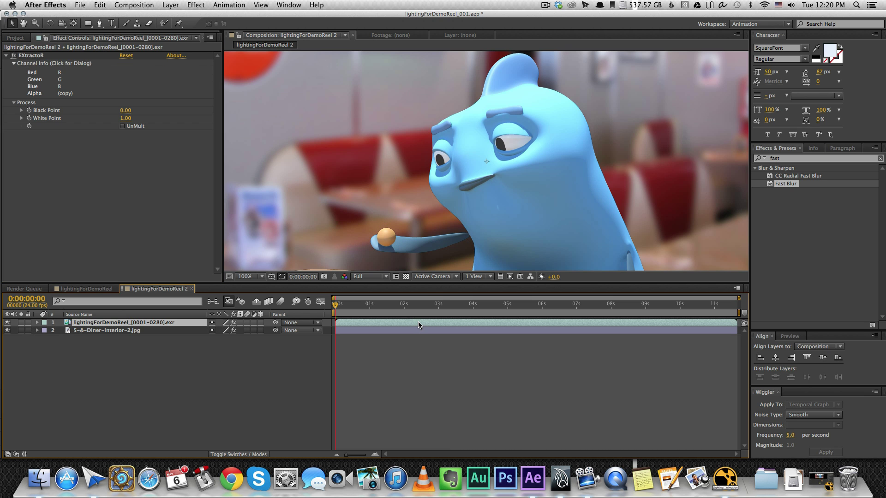
click(122, 126)
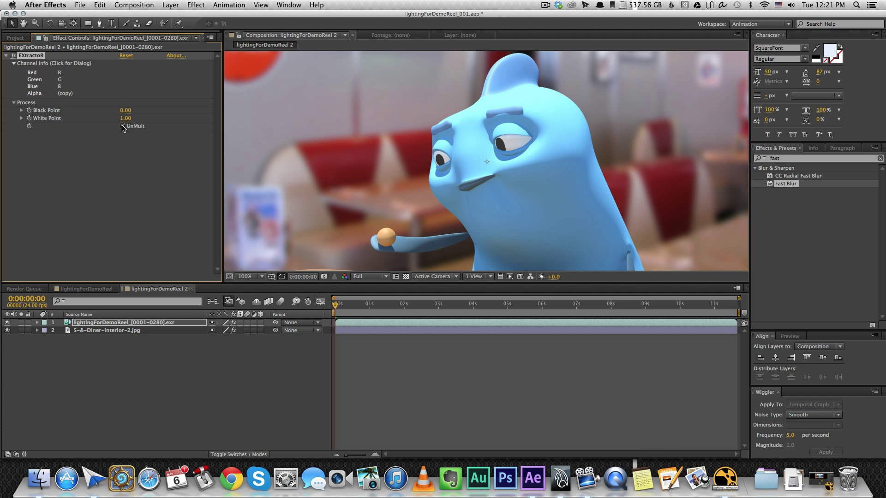
click(786, 158)
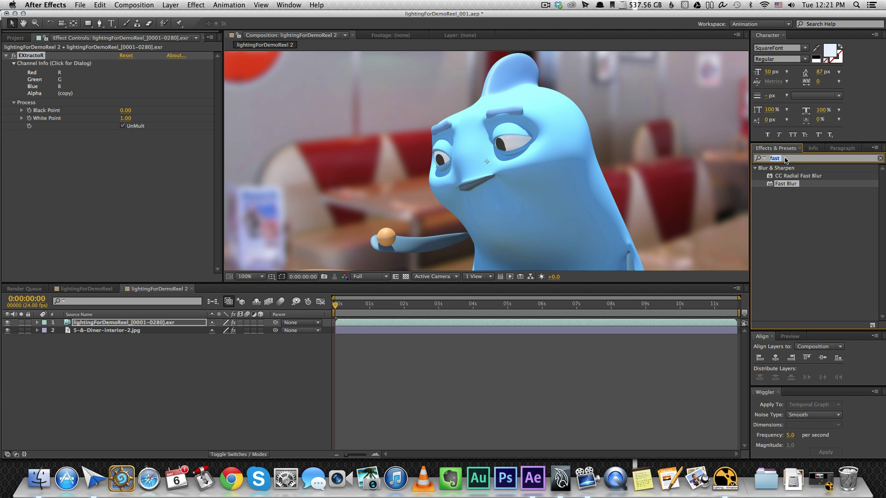
text(light w)
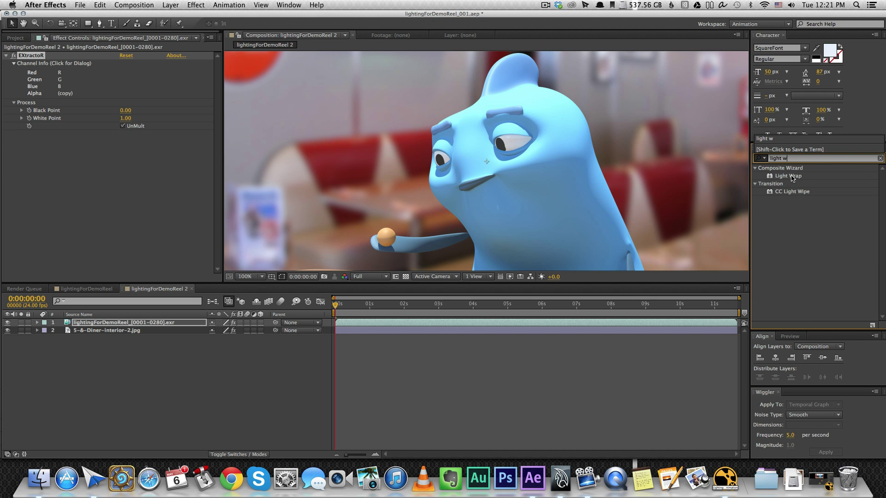
double_click(789, 176)
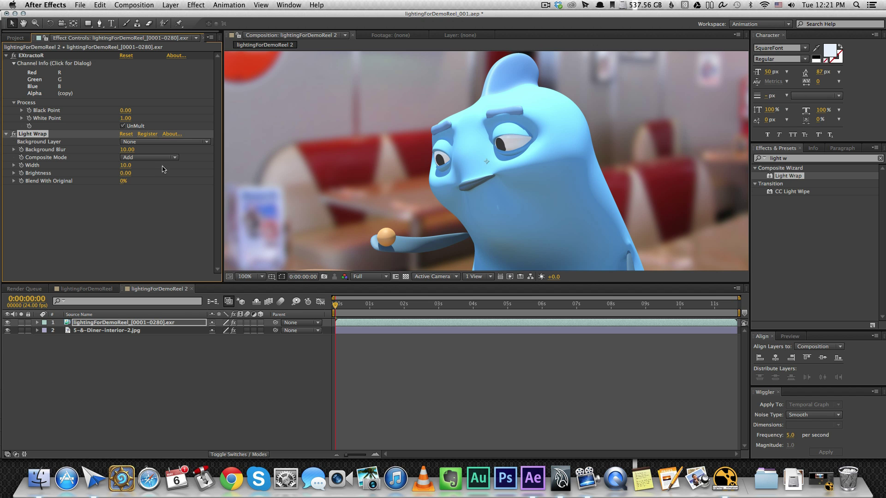
Step: Configure Light Wrap with 5-&-Diner-interior-2.jpg as the background layer, a width of 13.0 and a brightness of 0.04
click(168, 142)
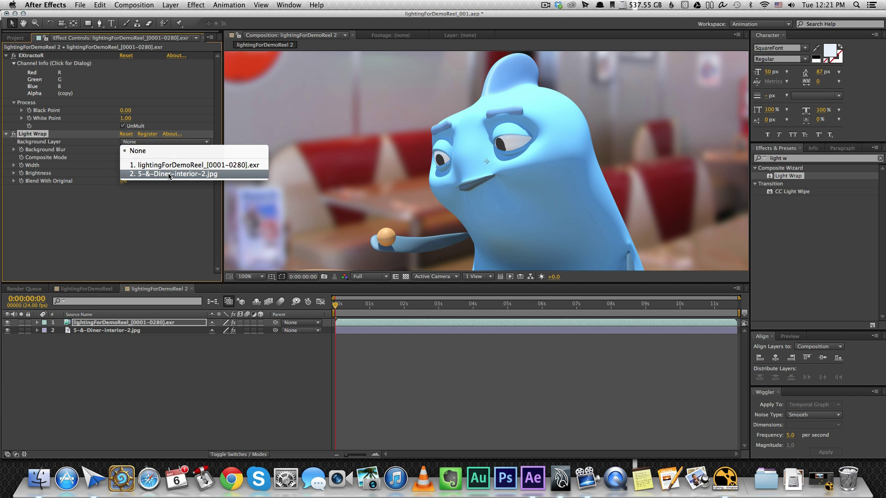
click(169, 175)
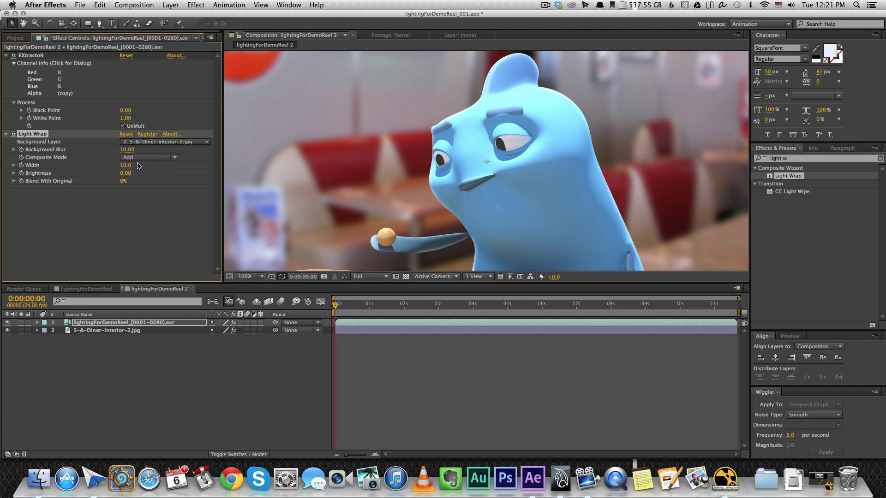
mouse_move(123, 165)
mouse_down()
mouse_move(135, 172)
mouse_move(126, 173)
mouse_up()
key(comma)
Step: Apply the Curves effect to the EXR layer and pull its RGB curve slightly down in the shadows and midtones
click(431, 323)
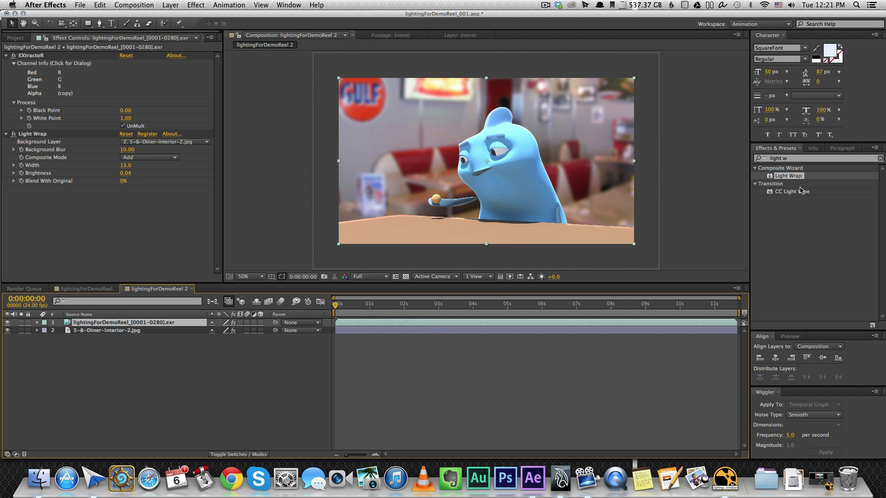
click(797, 158)
text(curv)
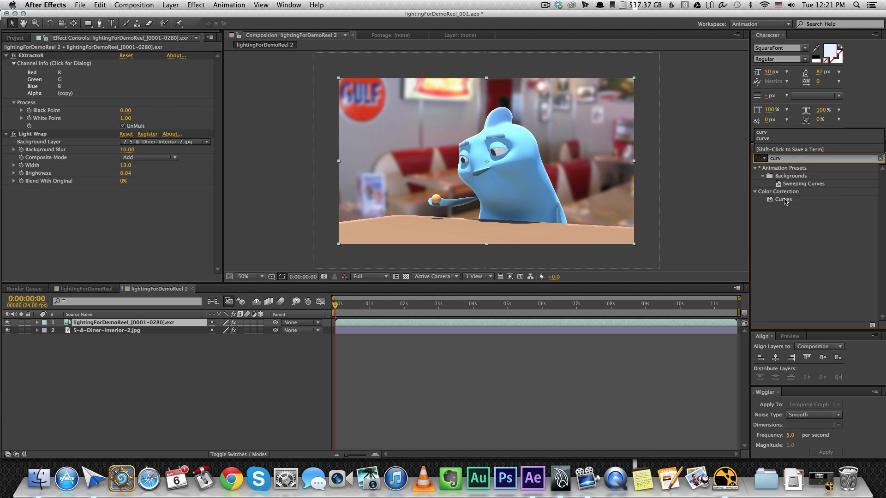
drag(784, 201, 46, 193)
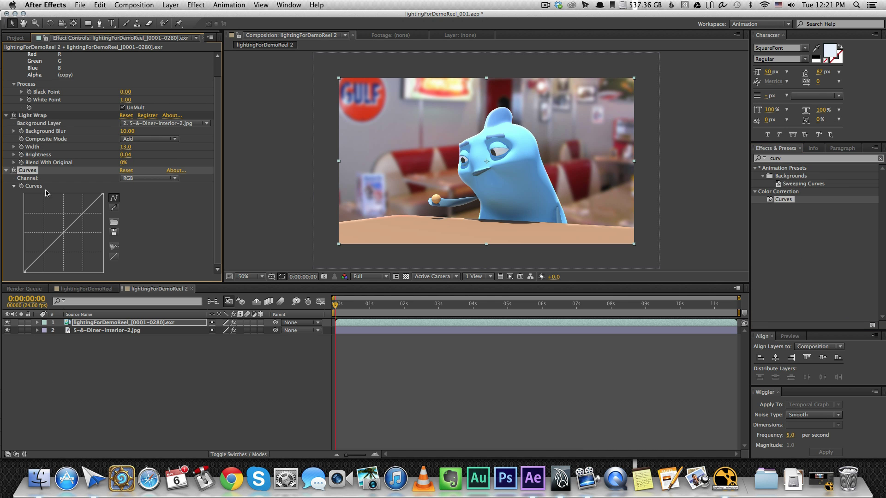
mouse_move(42, 254)
mouse_down()
mouse_move(43, 264)
mouse_move(44, 256)
mouse_up()
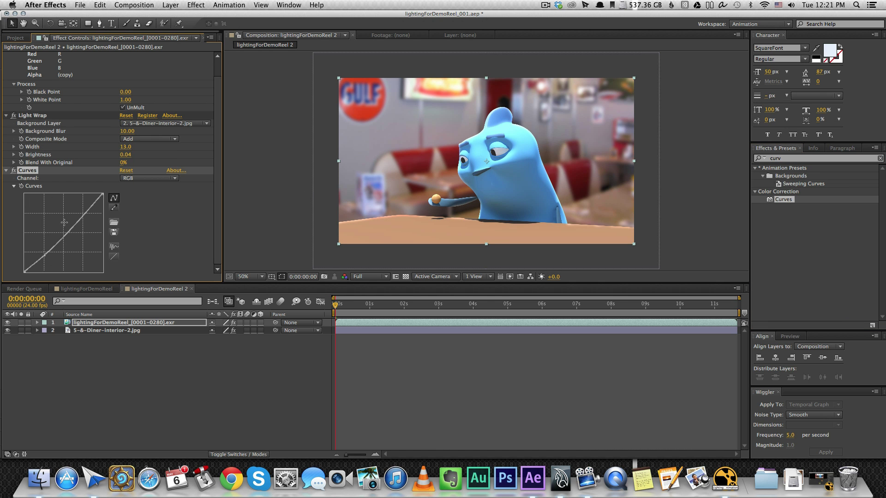
drag(75, 225, 76, 227)
Step: Play the composite, inspect the character up close, and move the current time to 0:00:03:08
click(424, 368)
key(space)
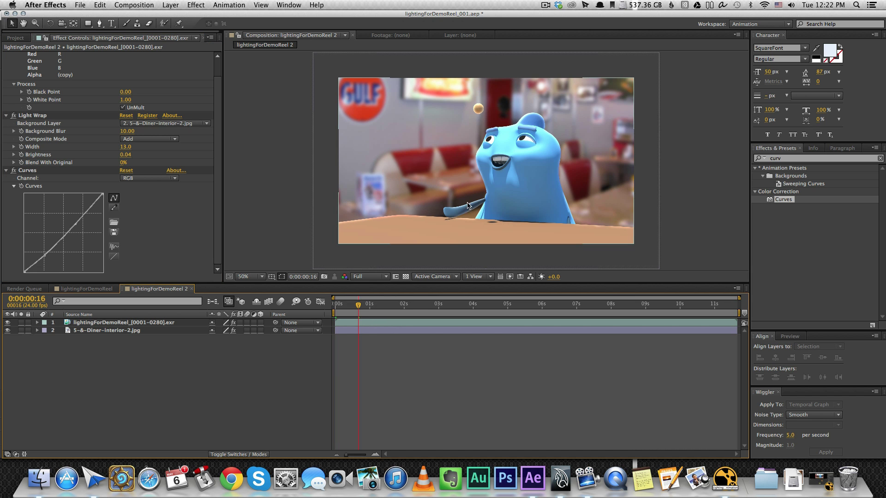
key(/)
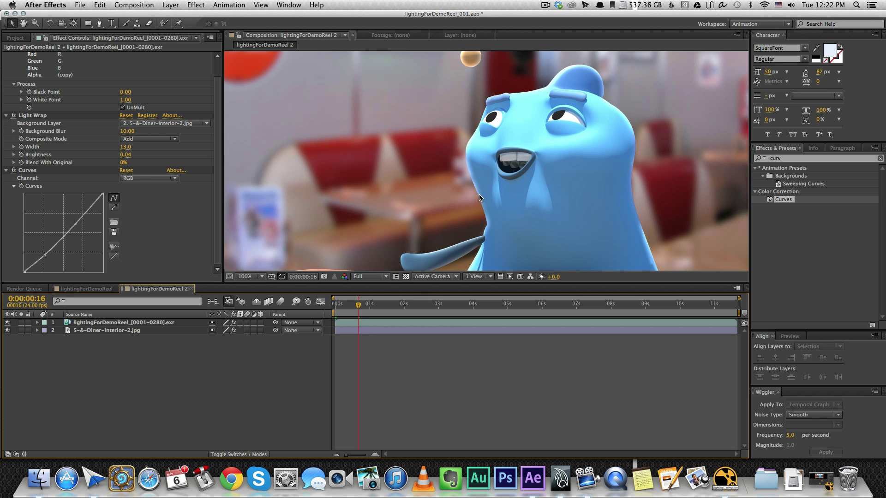
key(comma)
drag(431, 304, 450, 305)
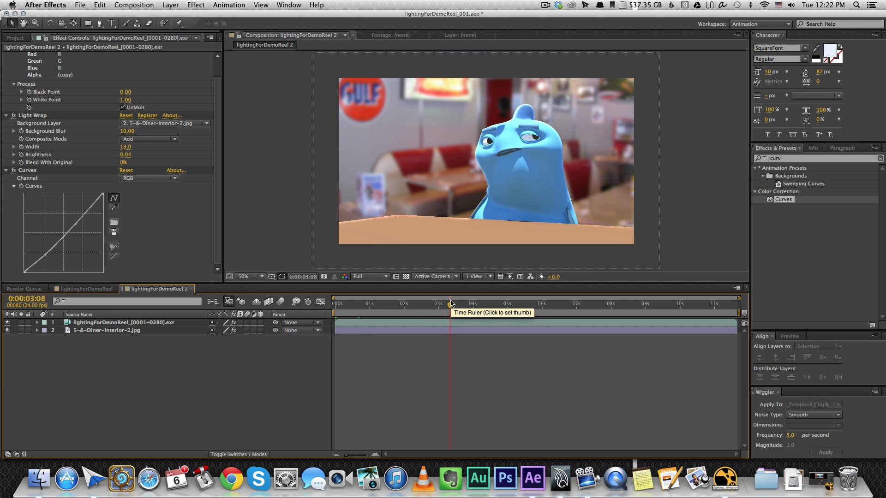
Step: Add the lightingForDemoReel 2 composition to the render queue and set its QuickTime output codec to H.264
click(134, 4)
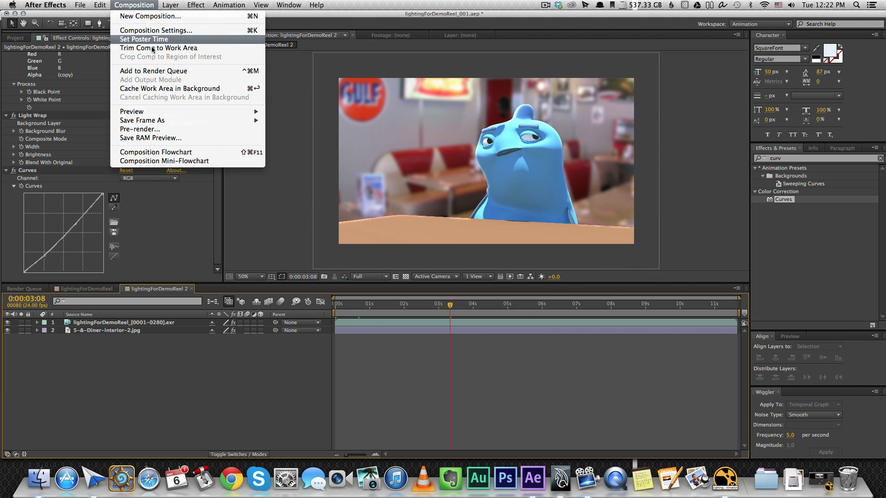
click(163, 72)
click(81, 370)
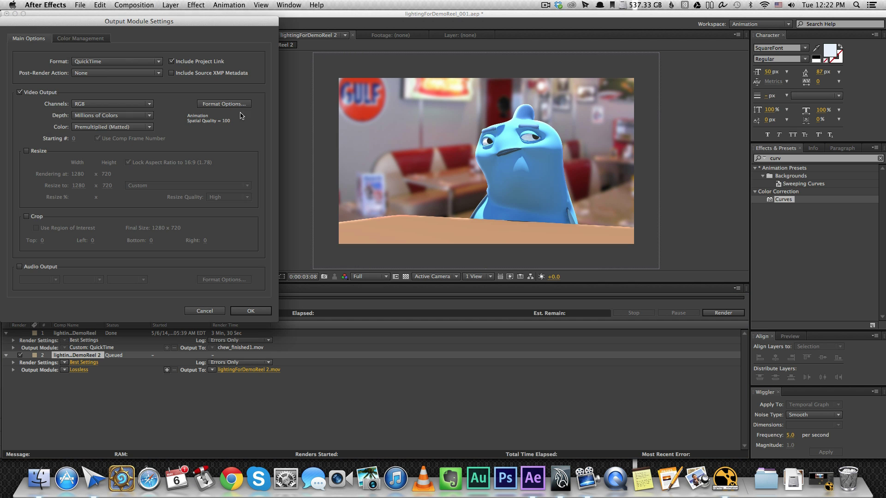
click(240, 106)
click(162, 73)
click(166, 301)
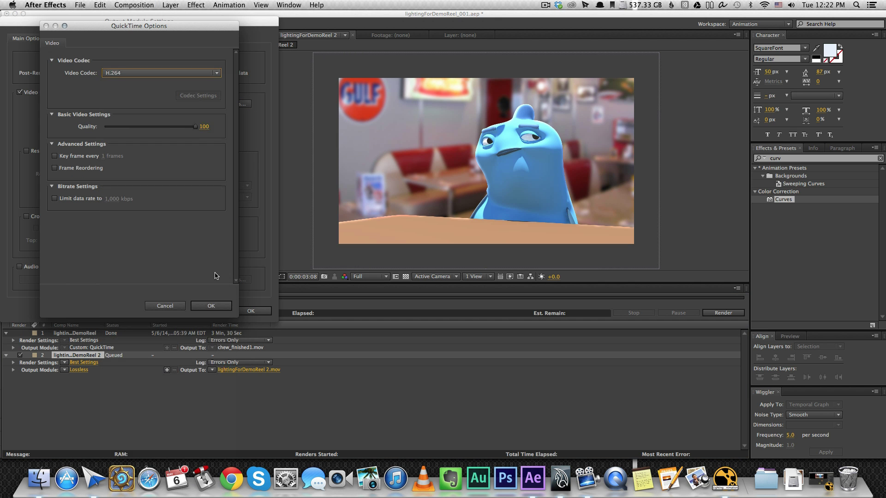
click(215, 306)
click(250, 311)
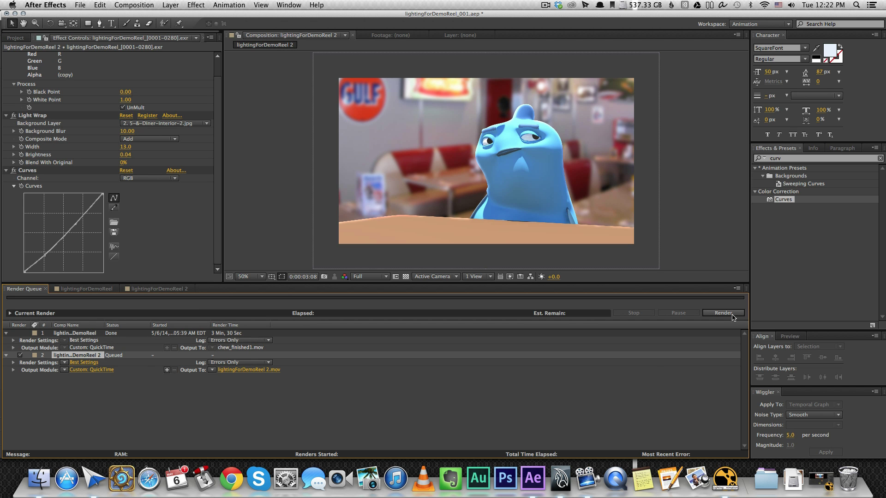
Step: Preview the rendered chew_AE.mov from the renders folder in Finder and close the preview
click(39, 480)
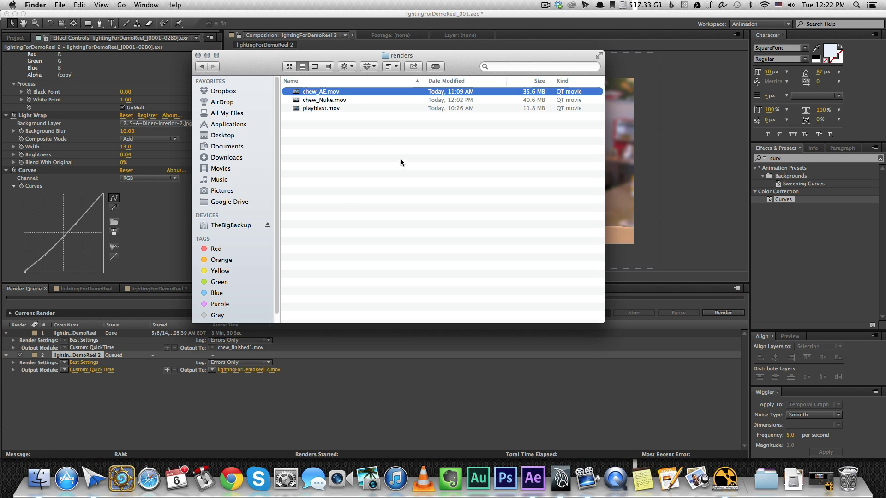
key(space)
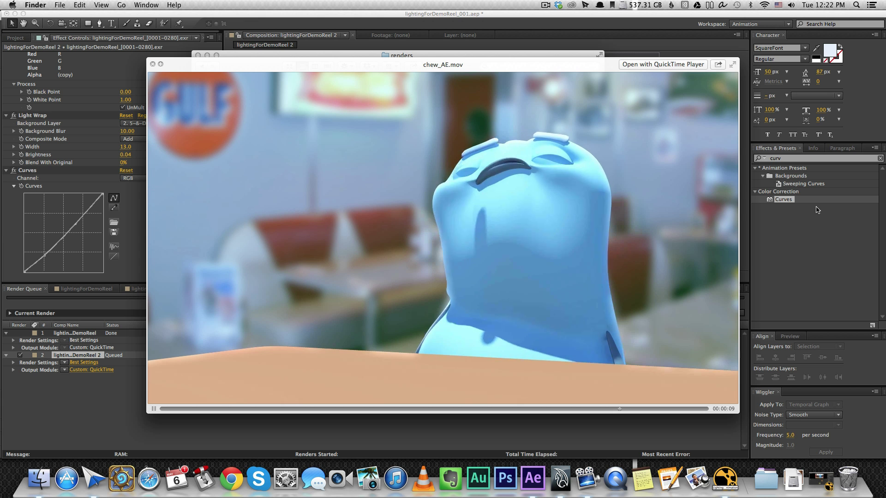
key(space)
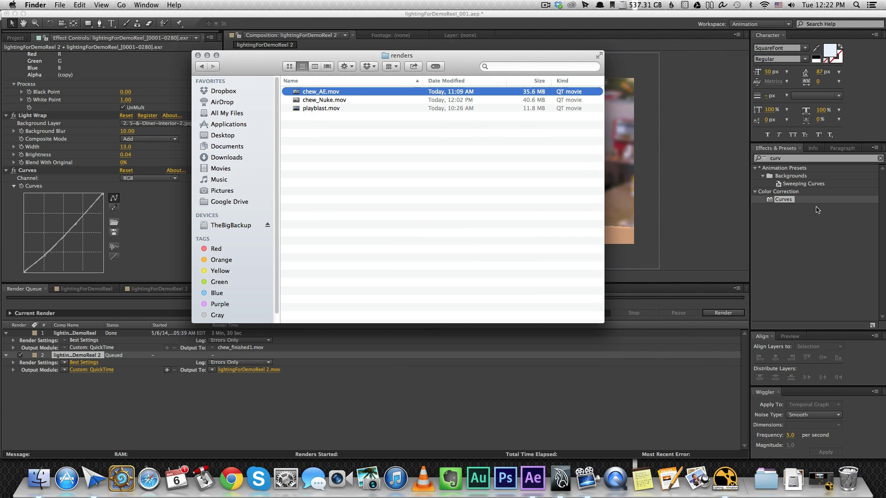
Step: Switch to Nuke and move the Read3 and Shuffle2 nodes together slightly up in the node graph
click(763, 479)
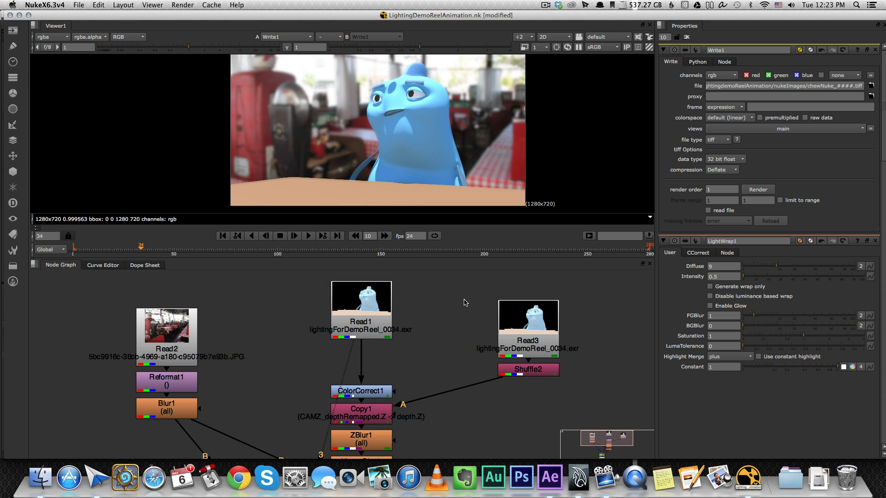
drag(463, 286, 581, 391)
drag(528, 323, 520, 300)
click(465, 354)
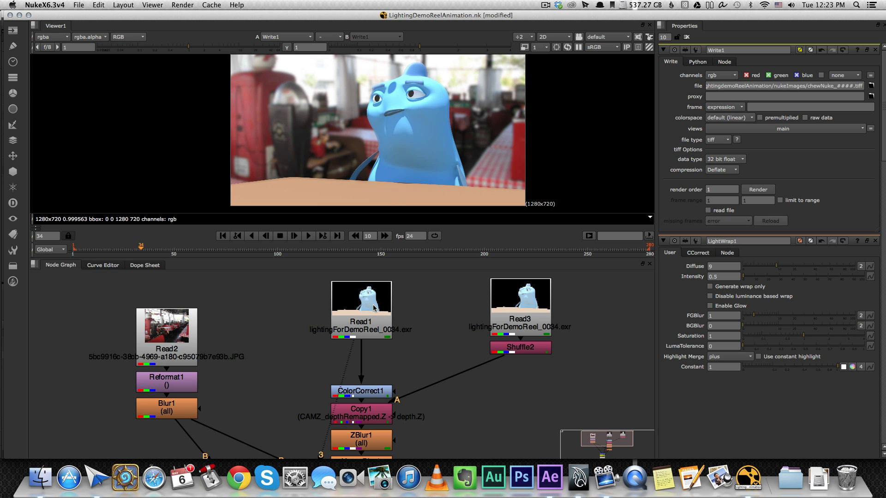
Step: Open the properties of the Read1 and Read3 nodes that load the lightingForDemoReel EXR sequence
click(368, 320)
click(528, 332)
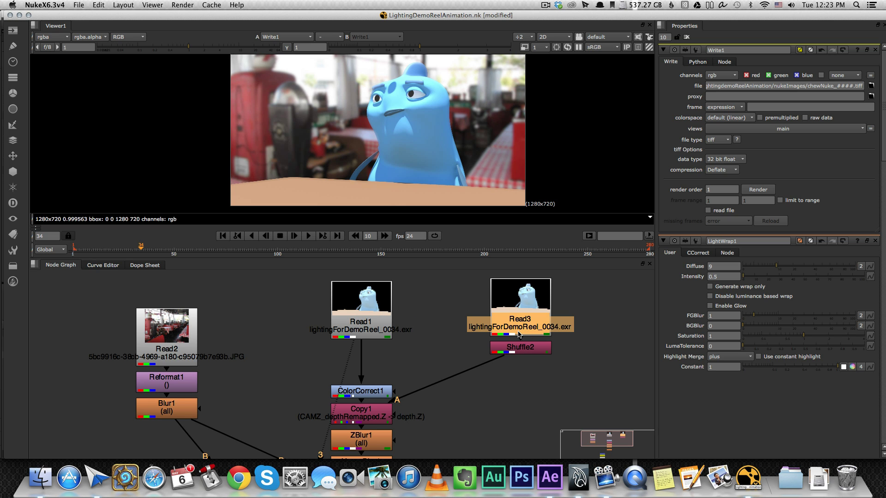
middle_drag(437, 351, 452, 349)
double_click(393, 307)
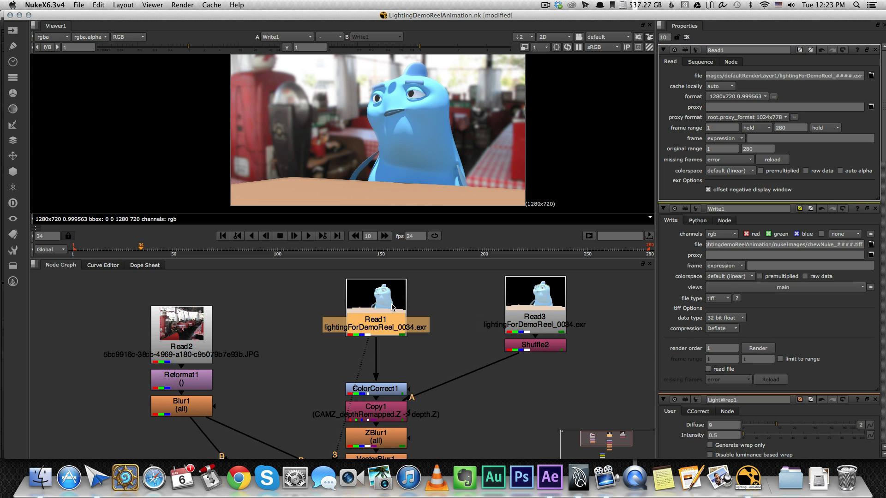
double_click(548, 303)
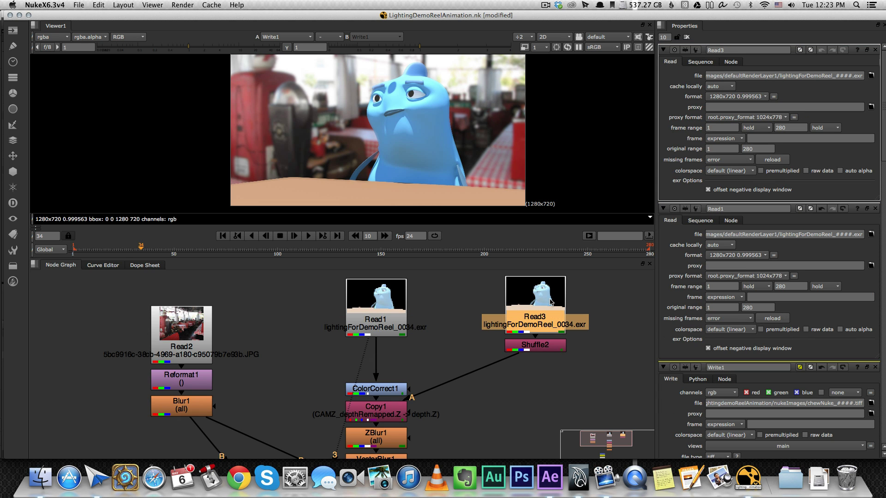
Step: Show the outputs of Shuffle2, Read1 and ColorCorrect1 one after another in the viewer
click(553, 351)
key(3)
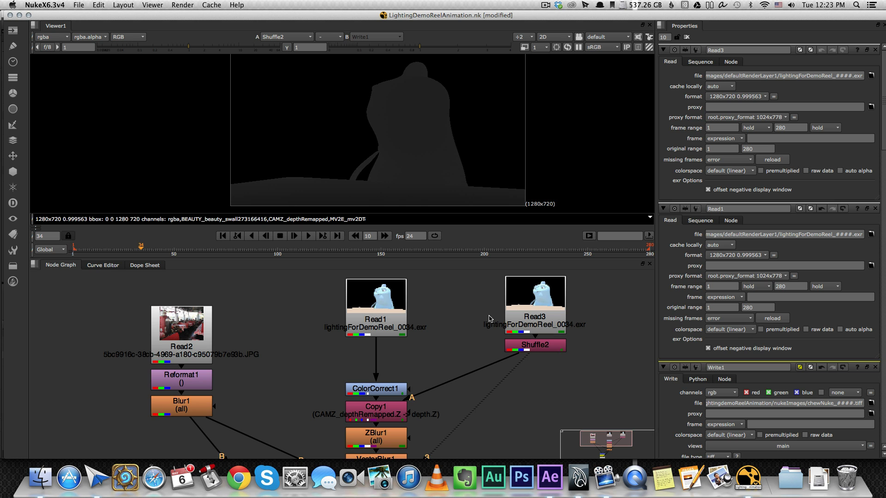
click(399, 314)
key(3)
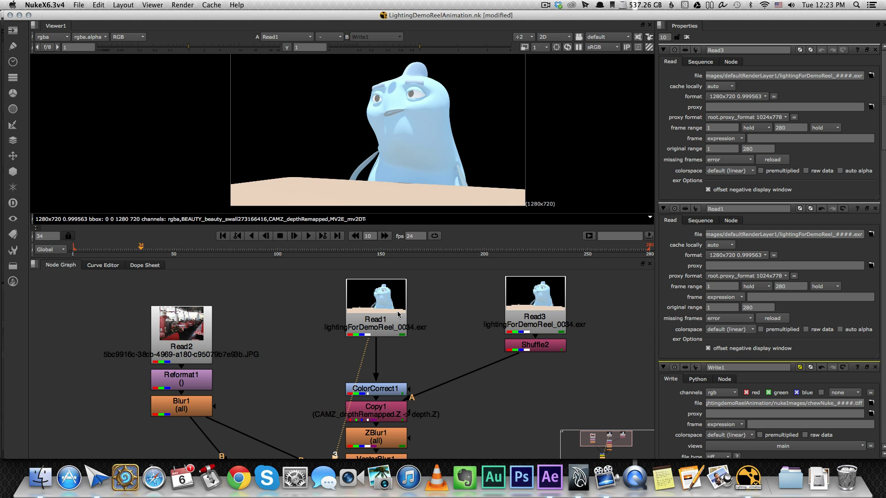
click(396, 390)
key(1)
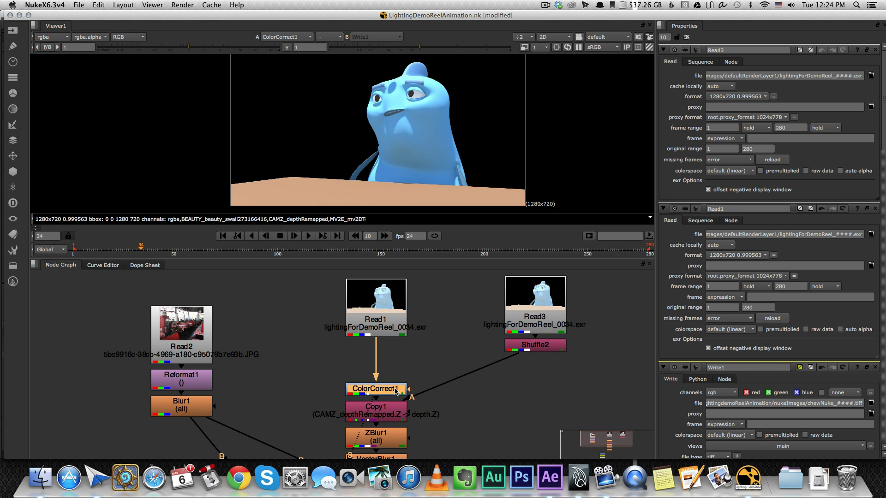
Step: Open the ColorCorrect1 node's properties to examine its saturation and gamma settings
double_click(395, 391)
scroll(395, 390, down, 2)
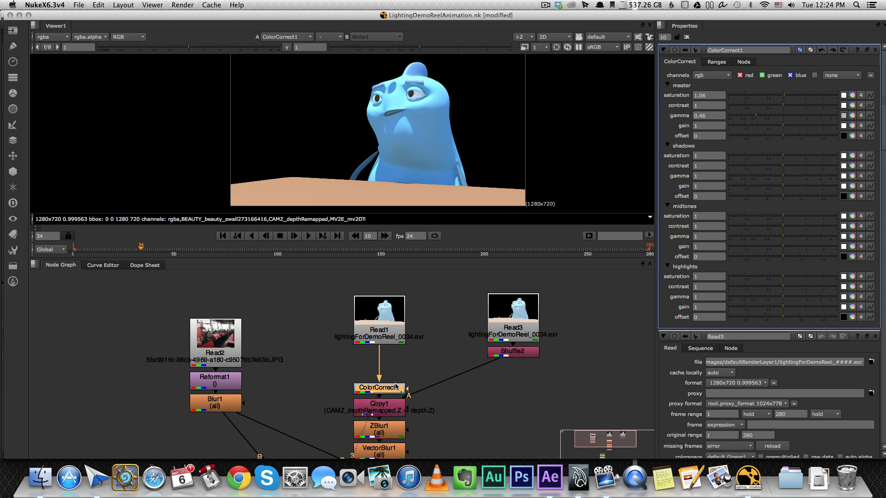
scroll(399, 399, up, 2)
scroll(402, 405, down, 3)
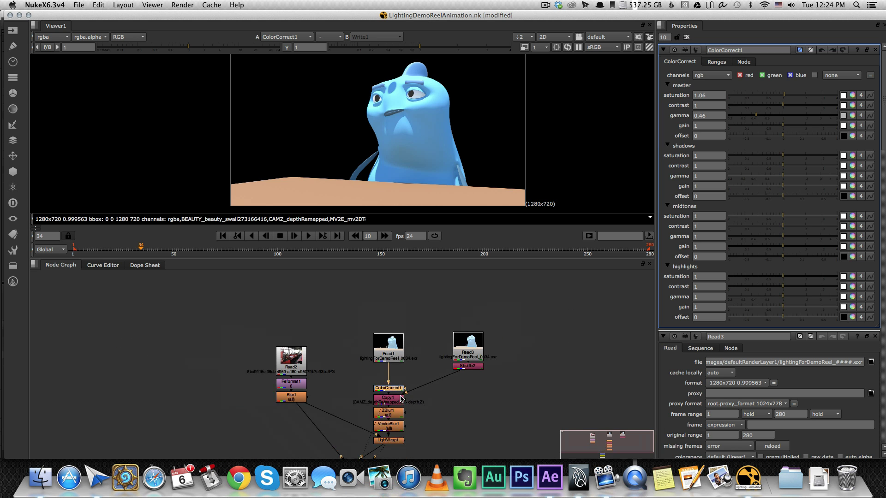
Step: Shift the Copy1, ZBlur1, VectorBlur1 and LightWrap1 nodes down to leave a gap beneath ColorCorrect1
scroll(401, 405, up, 2)
click(405, 424)
shift+click(405, 403)
shift+click(405, 381)
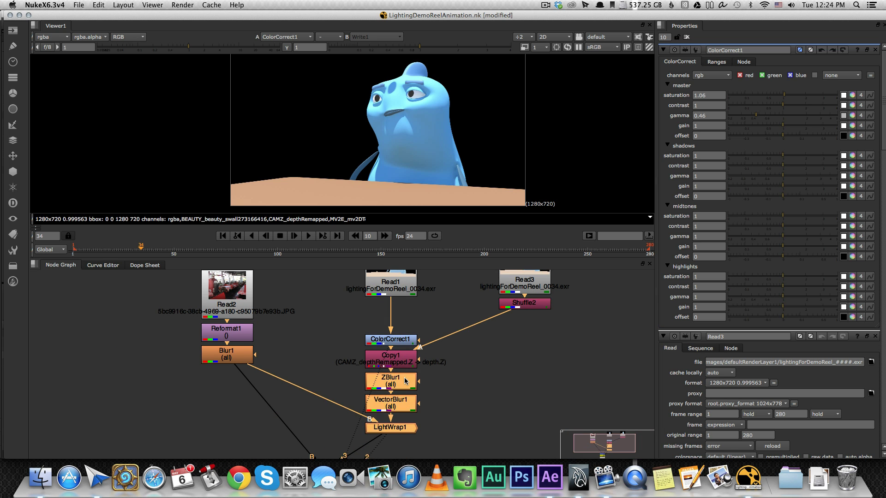
mouse_move(405, 381)
mouse_down()
mouse_move(405, 413)
mouse_move(405, 387)
mouse_up()
middle_drag(414, 370, 412, 385)
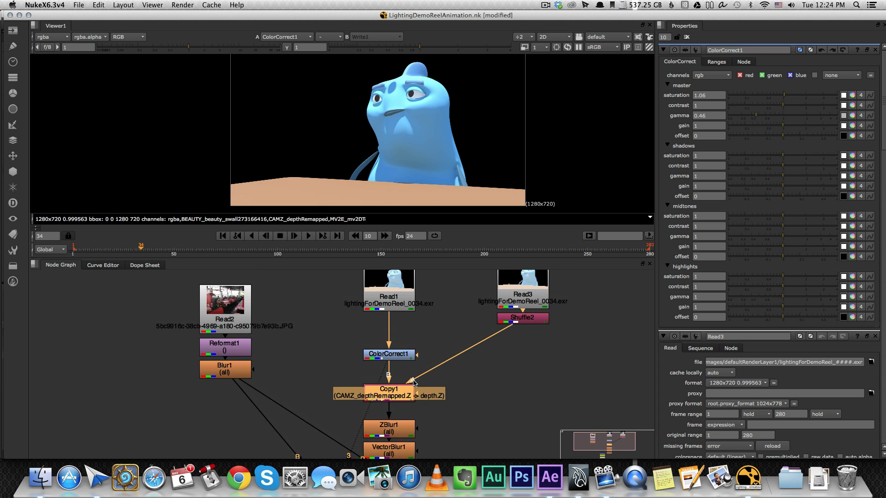
Step: Bring up the Read3 node's properties again
middle_drag(505, 322, 492, 350)
double_click(509, 325)
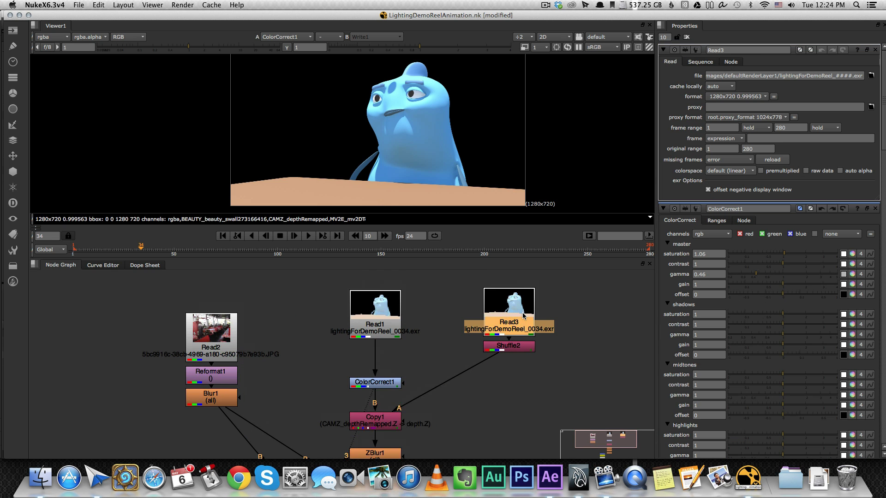
Step: Show Shuffle2's output in the viewer and examine its input layer choices, keeping CAMZ_depthRemapped
double_click(524, 349)
key(1)
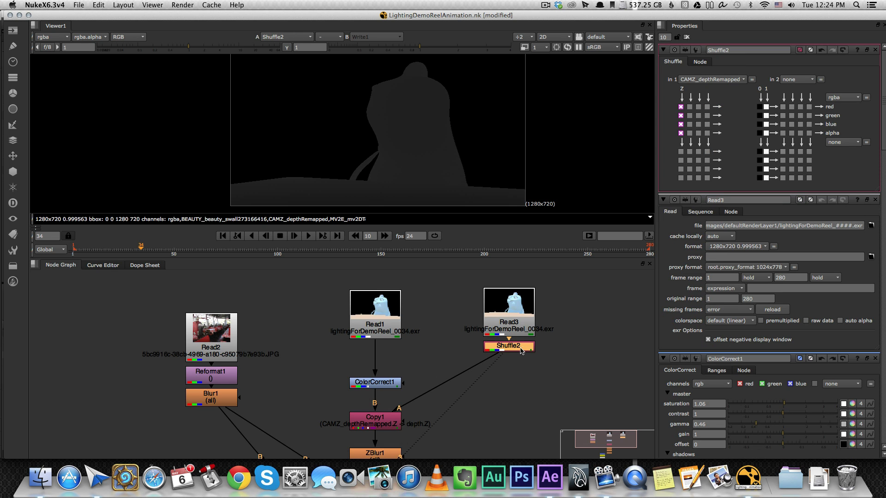
click(713, 78)
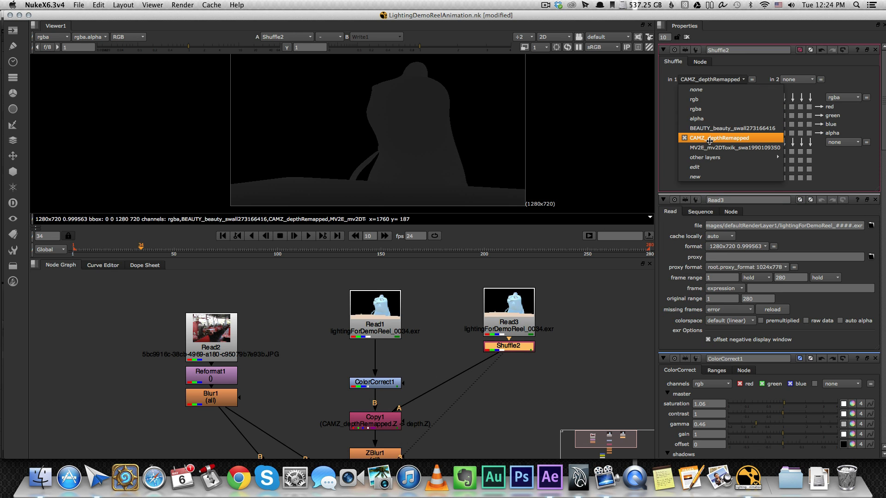
click(750, 139)
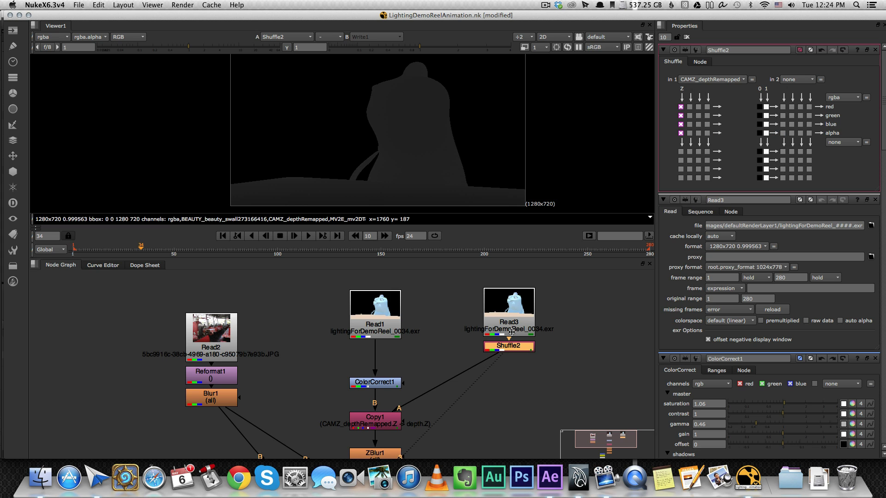
click(536, 365)
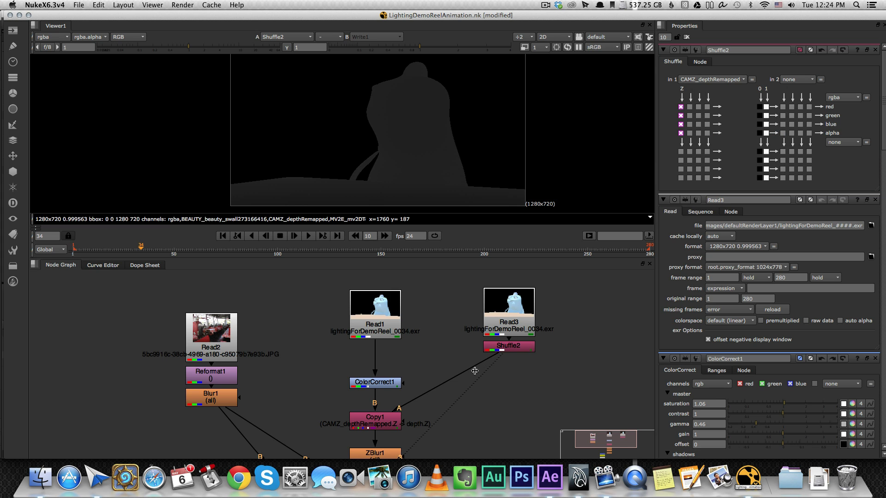
Step: Open Copy1's properties and inspect the source and target channel options, keeping CAMZ_depthRemapped.Z copied to depth.Z
click(383, 417)
middle_drag(390, 424, 407, 334)
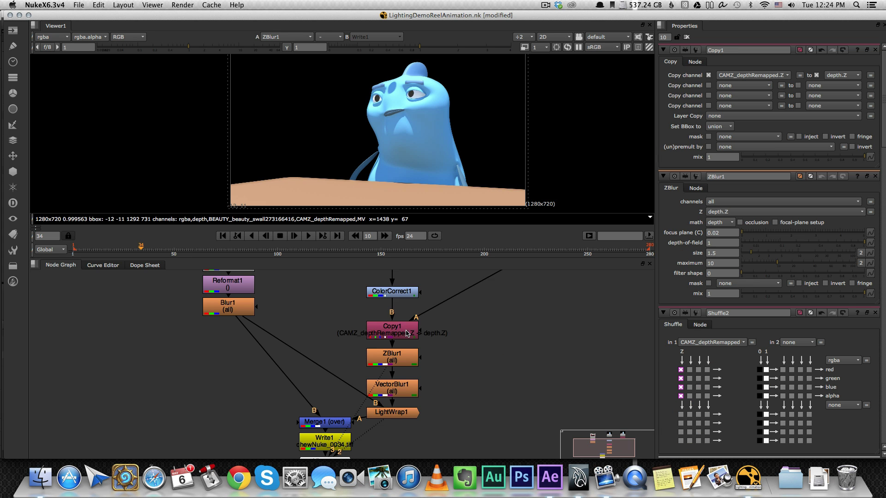
click(406, 334)
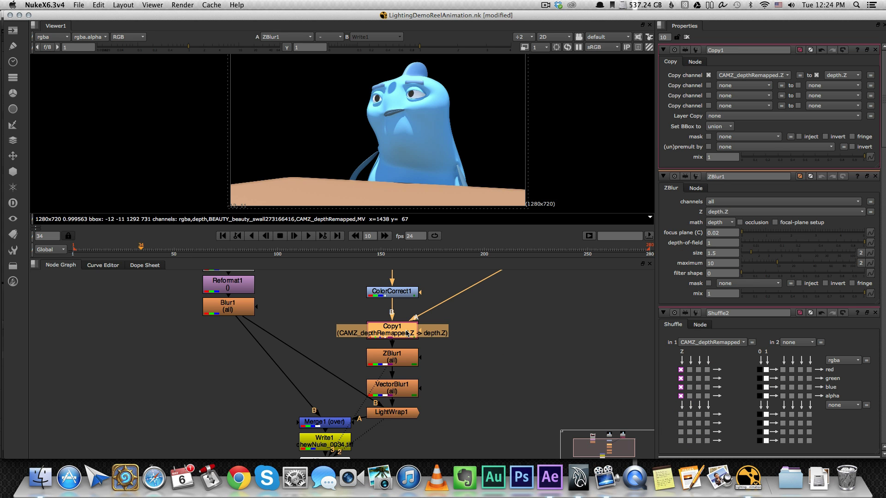
click(739, 78)
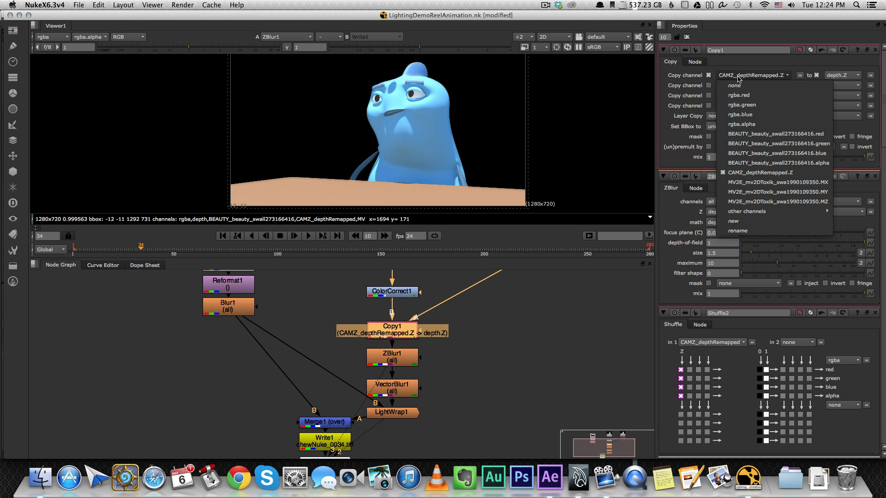
click(780, 69)
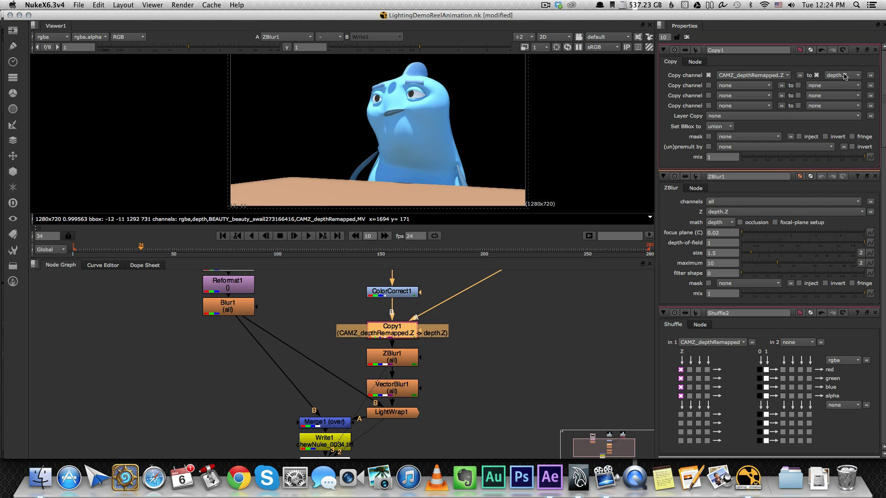
click(848, 75)
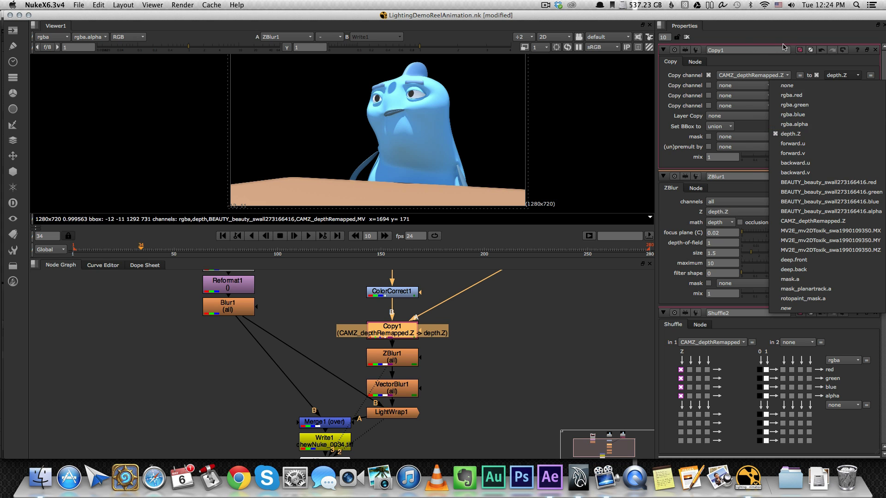
click(789, 57)
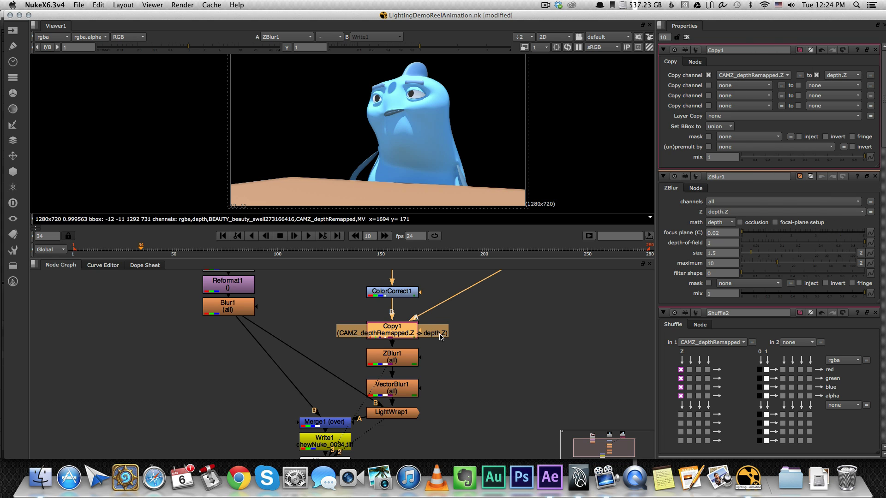
Step: Open ZBlur1's properties and review its Z channel options, keeping depth.Z
double_click(408, 358)
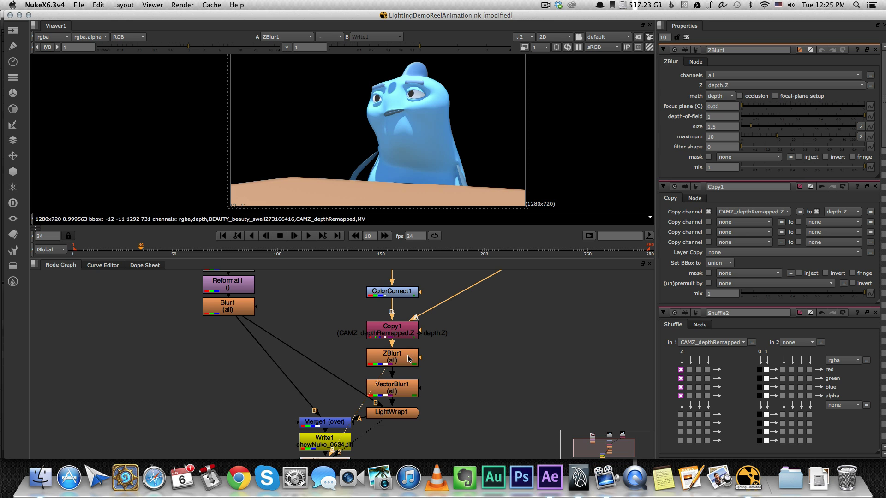
click(726, 87)
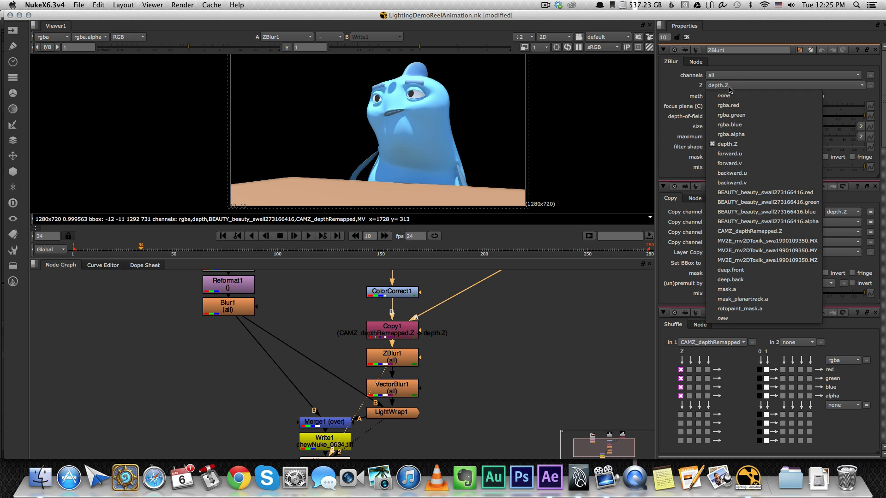
click(737, 144)
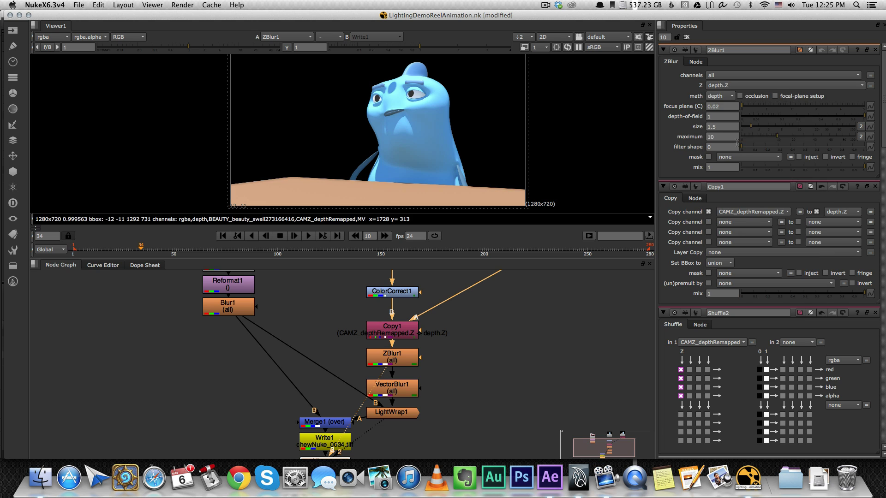
Step: Turn on ZBlur1's focal-plane setup, test the focus plane at 0 and 0.02, and turn the setup off again
click(787, 98)
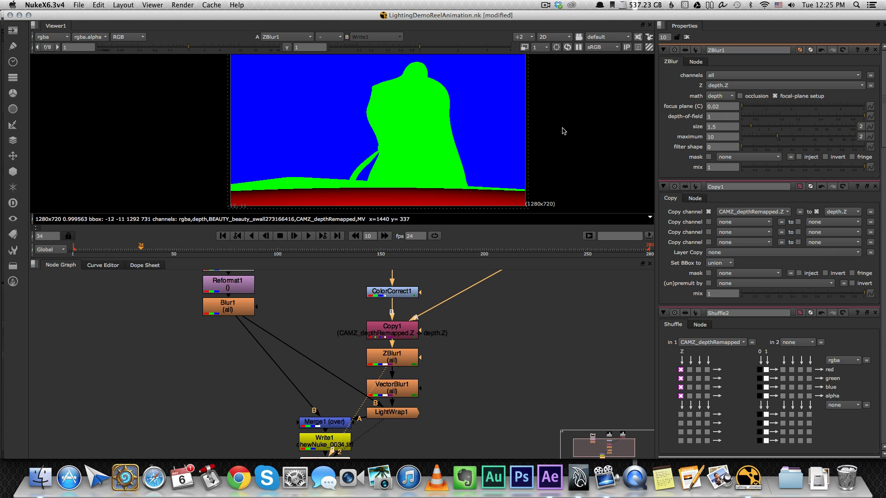
click(743, 105)
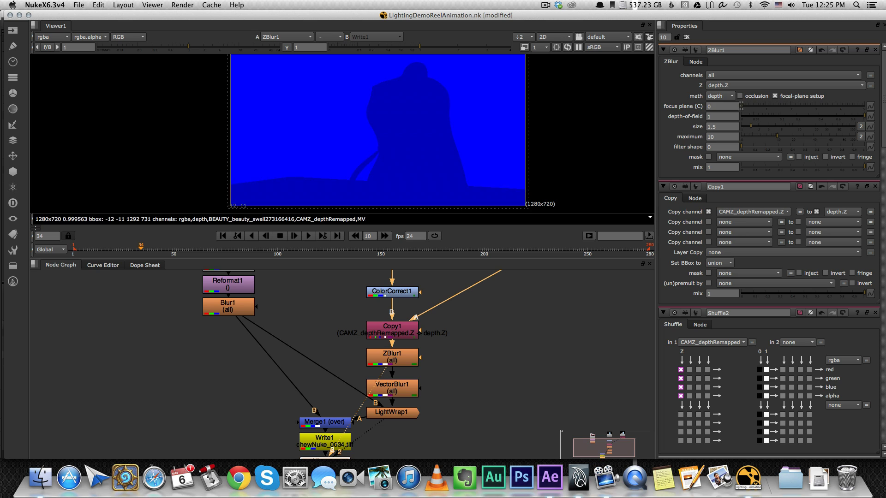
click(741, 105)
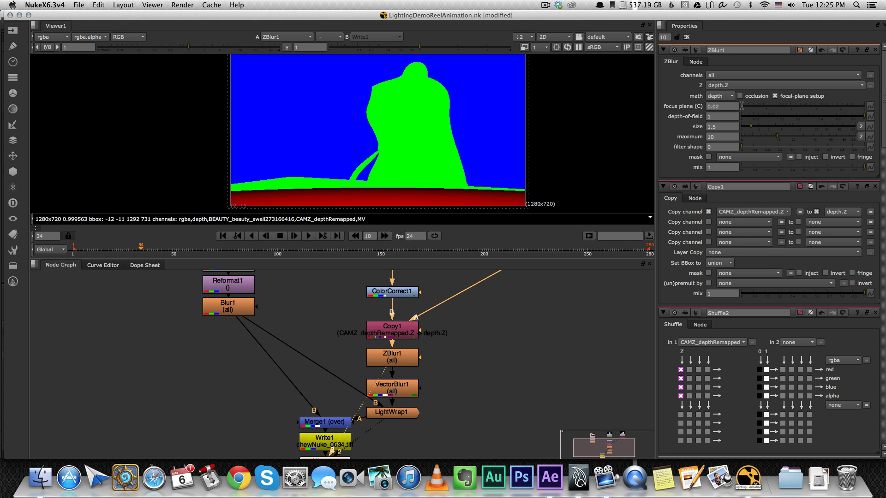
click(791, 97)
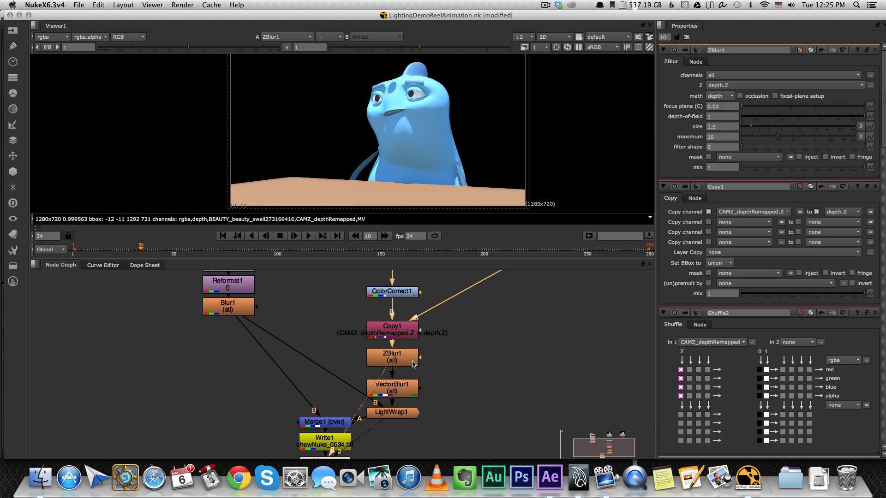
click(392, 358)
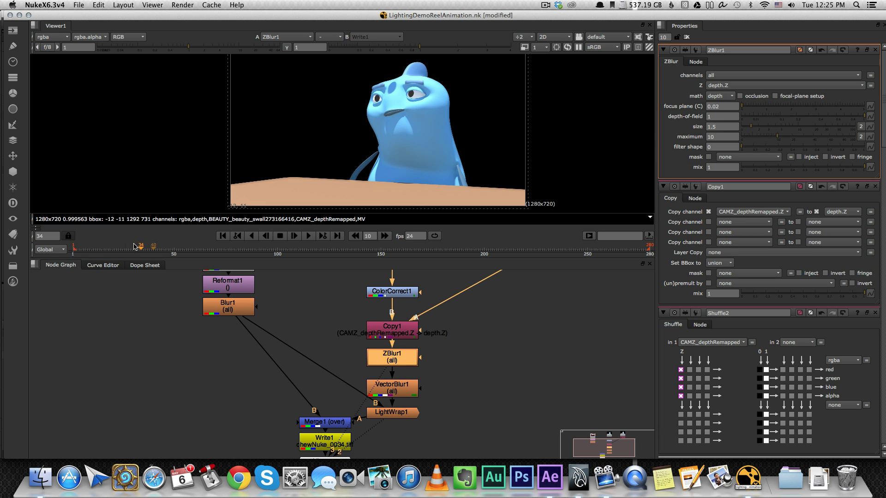
click(95, 250)
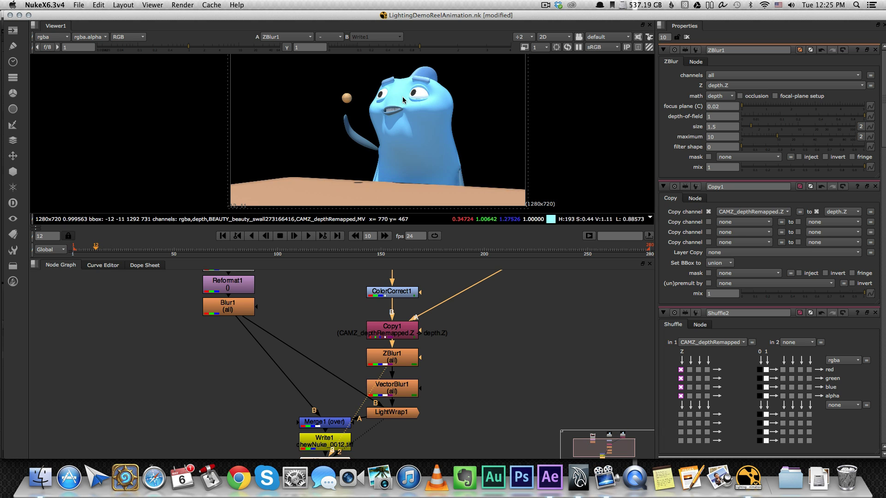
double_click(402, 384)
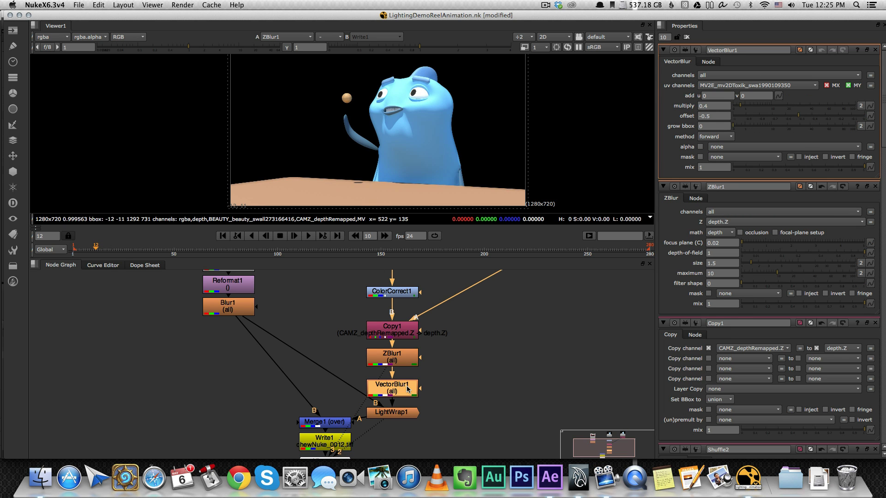
click(722, 87)
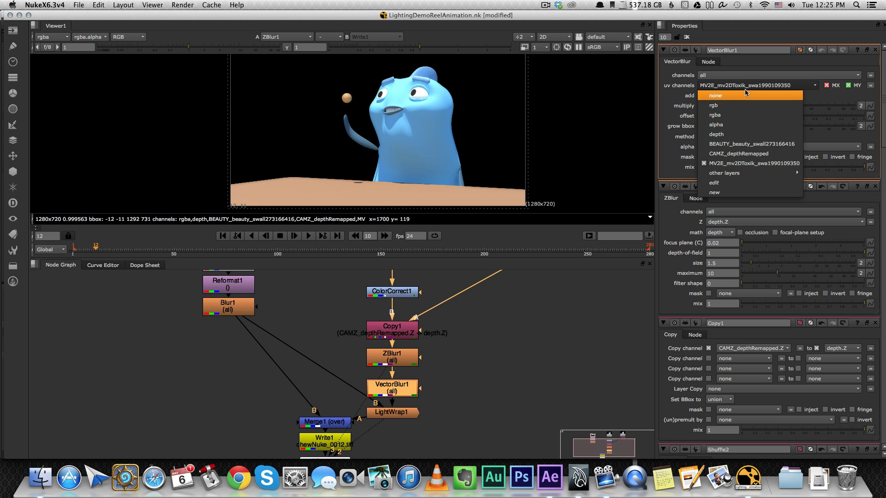
click(705, 87)
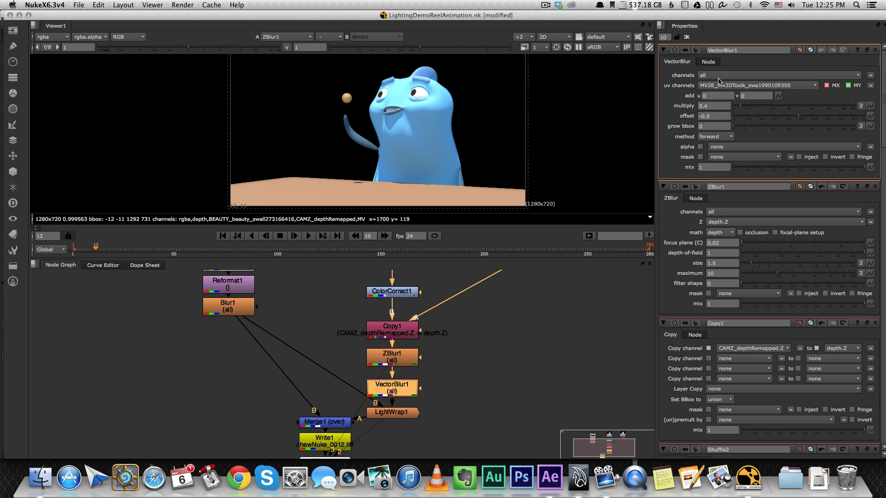
click(715, 137)
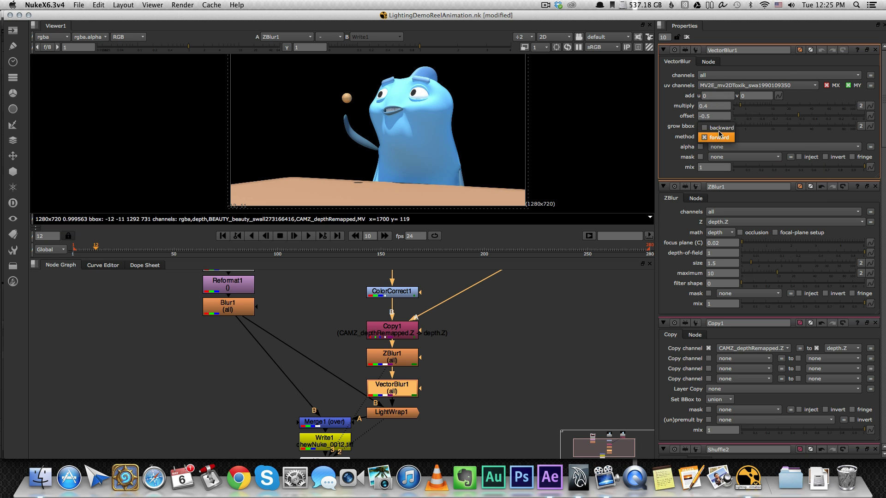
click(719, 137)
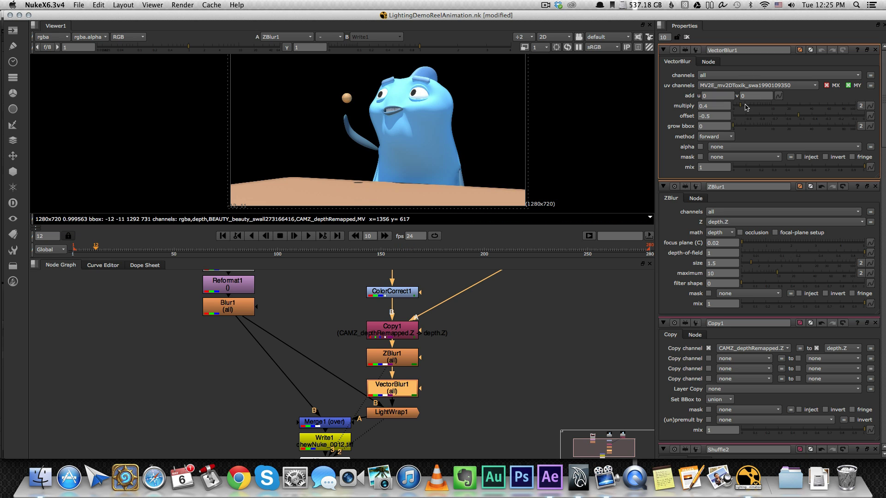
Step: Show VectorBlur1's output in the viewer, test its multiply at 3.8, and settle on 0.9
drag(752, 109, 756, 107)
key(1)
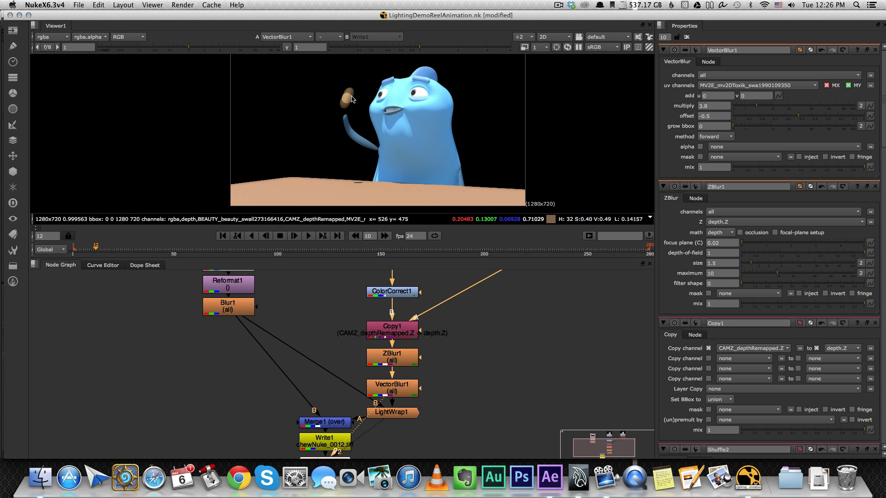
click(746, 106)
click(741, 106)
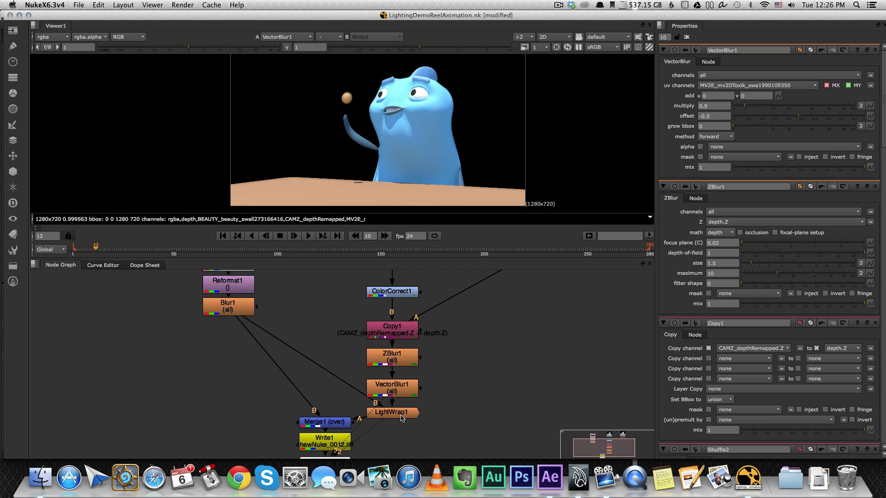
Step: Show the Read2 diner image in the viewer, followed by Reformat1 with its properties open
middle_drag(292, 263, 361, 357)
key(1)
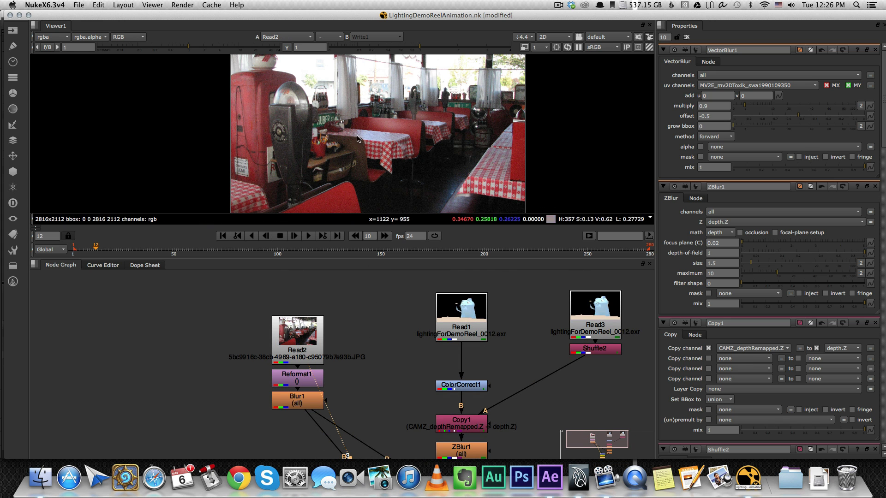
double_click(299, 384)
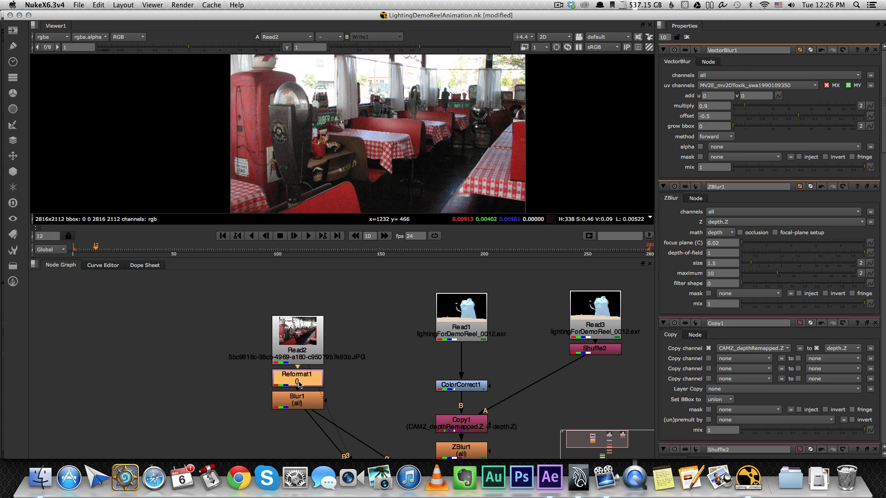
key(1)
scroll(548, 219, down, 2)
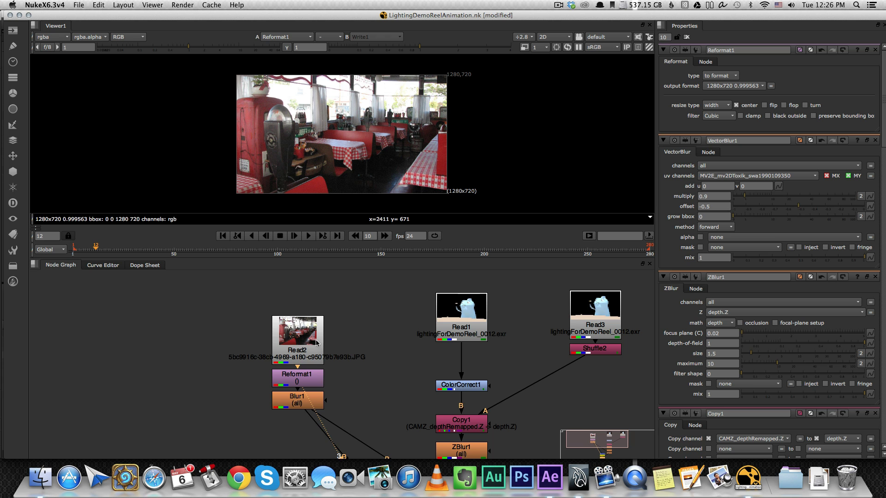
Step: Compare the outputs of Read2, Reformat1 and Blur1 one after another in the viewer
click(316, 343)
key(1)
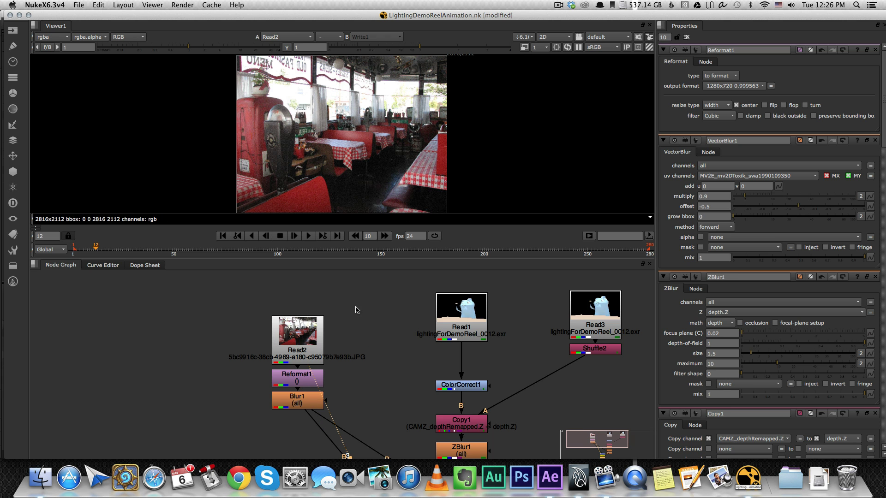
click(304, 386)
key(1)
click(303, 398)
key(1)
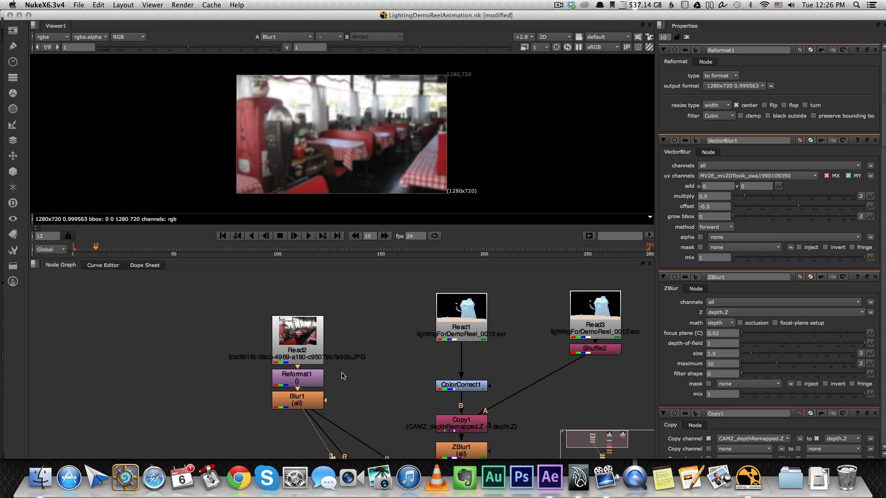
Step: Show the Merge1 composite in the viewer, and open LightWrap1's properties to examine its settings and output
scroll(350, 381, down, 10)
click(335, 373)
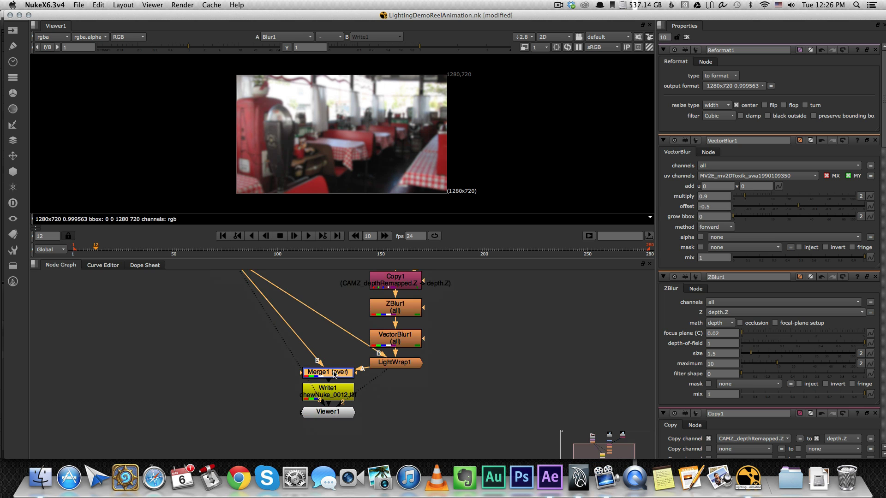
key(1)
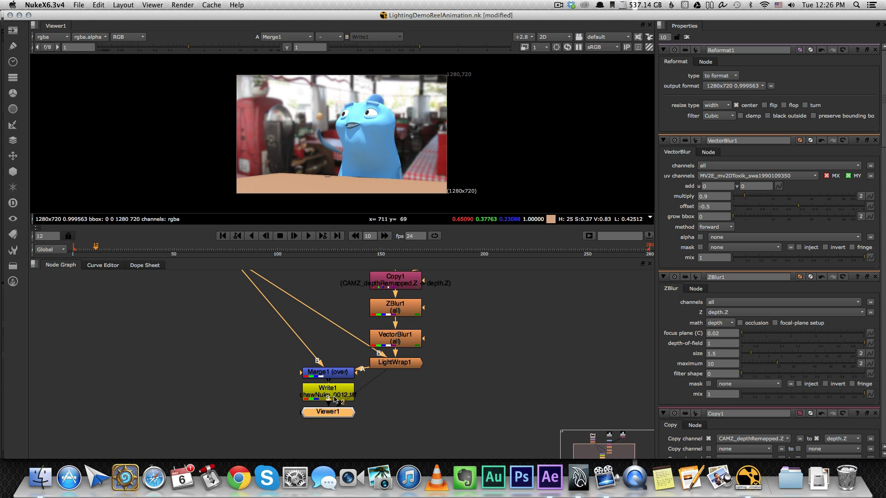
double_click(409, 364)
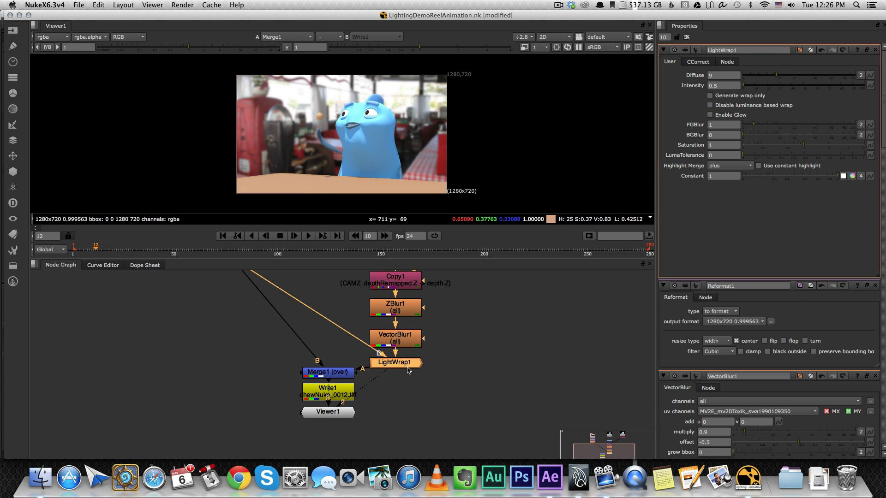
key(1)
mouse_move(398, 359)
middle_down()
mouse_move(457, 404)
mouse_move(406, 372)
middle_up()
Step: Show the Merge1 and Write1 outputs and open Write1's properties to examine its file path and tiff settings
click(331, 390)
click(344, 406)
key(1)
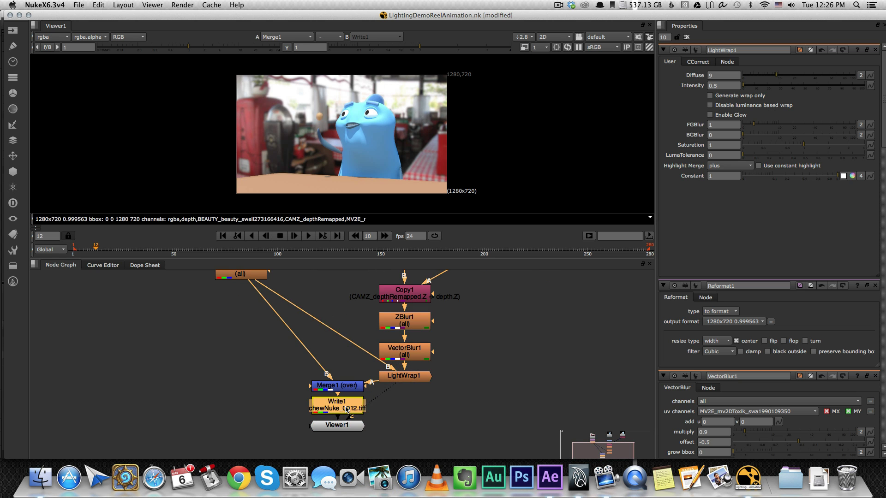
double_click(352, 411)
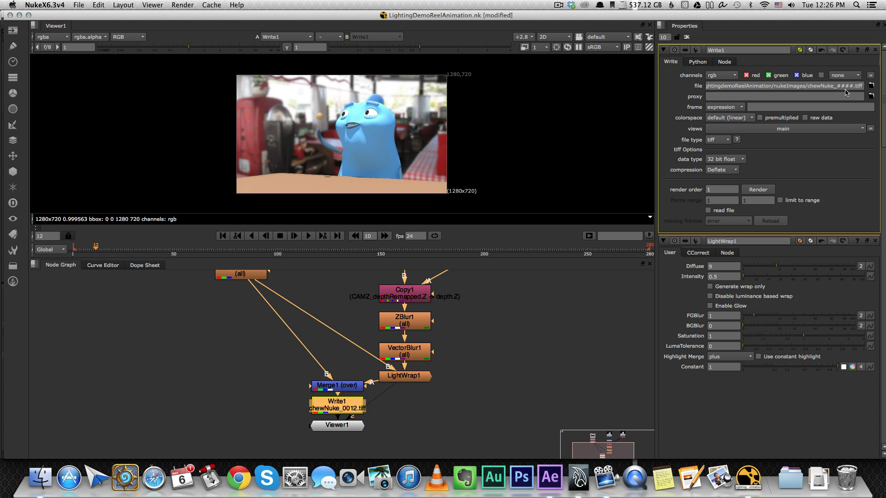
click(523, 395)
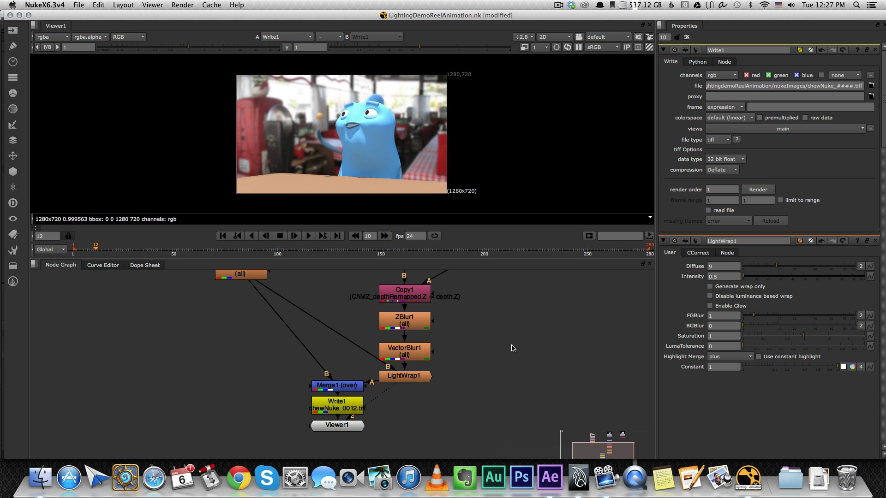
Step: Switch to Finder and preview the chew_Nuke.mov movie in the renders folder
click(40, 477)
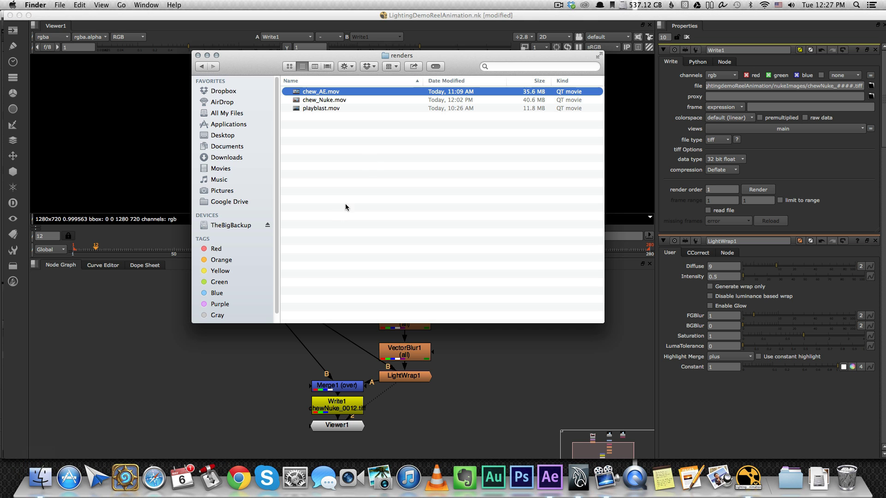
click(342, 100)
key(space)
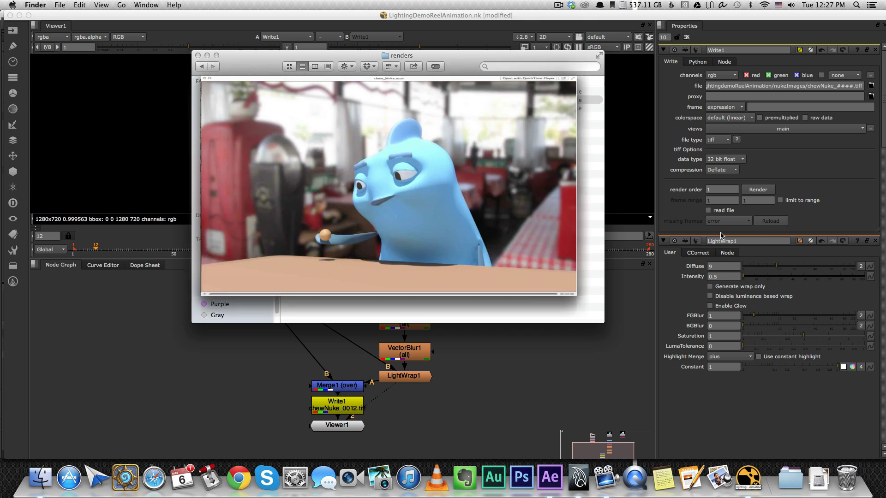